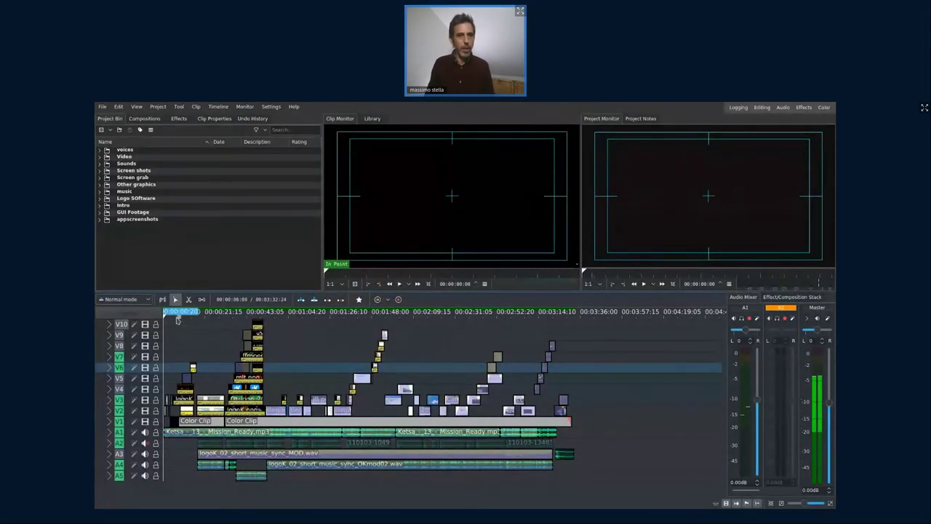
pyautogui.moveTo(177, 317)
pyautogui.mouseDown()
pyautogui.moveTo(444, 326)
pyautogui.moveTo(207, 349)
pyautogui.moveTo(179, 327)
pyautogui.mouseUp()
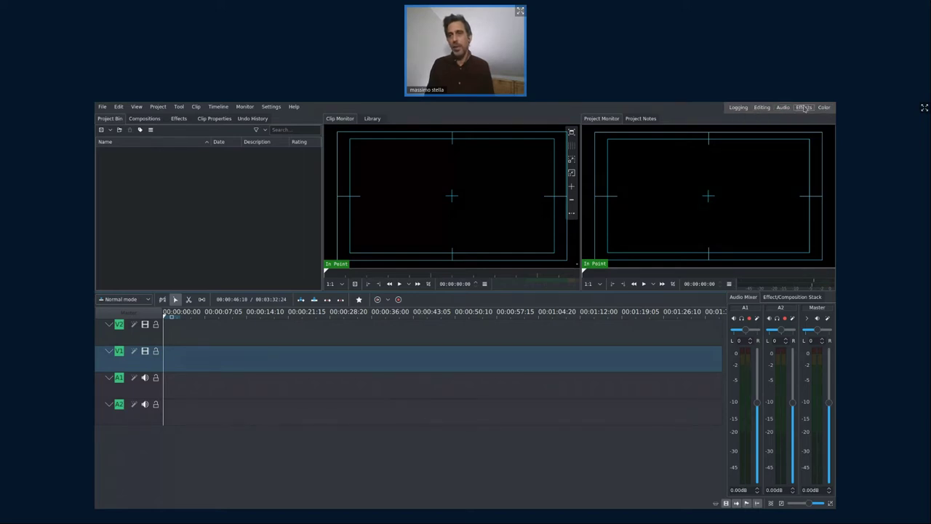
# Look through the Logging, Editing, Audio, Effects and Color workspaces in turn, and return to Logging.
pyautogui.click(745, 107)
pyautogui.click(762, 107)
pyautogui.click(783, 108)
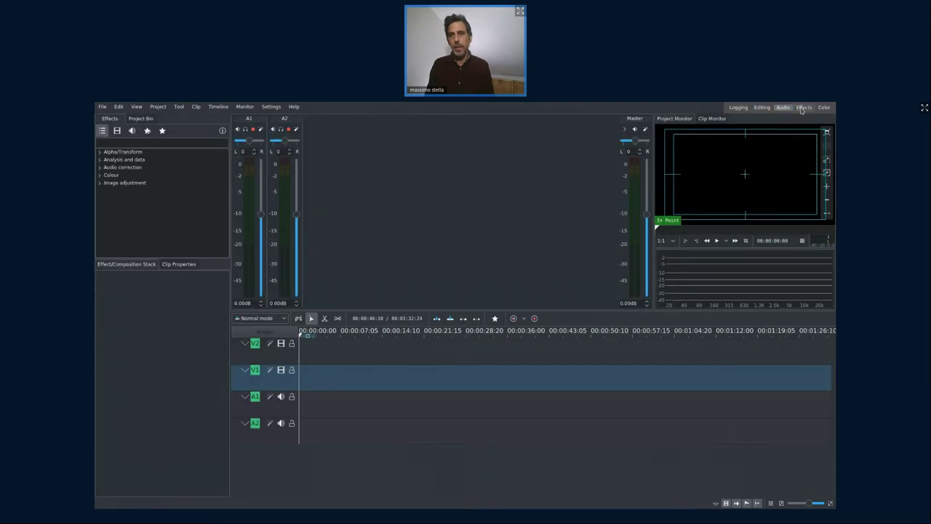
pyautogui.click(804, 108)
pyautogui.click(825, 107)
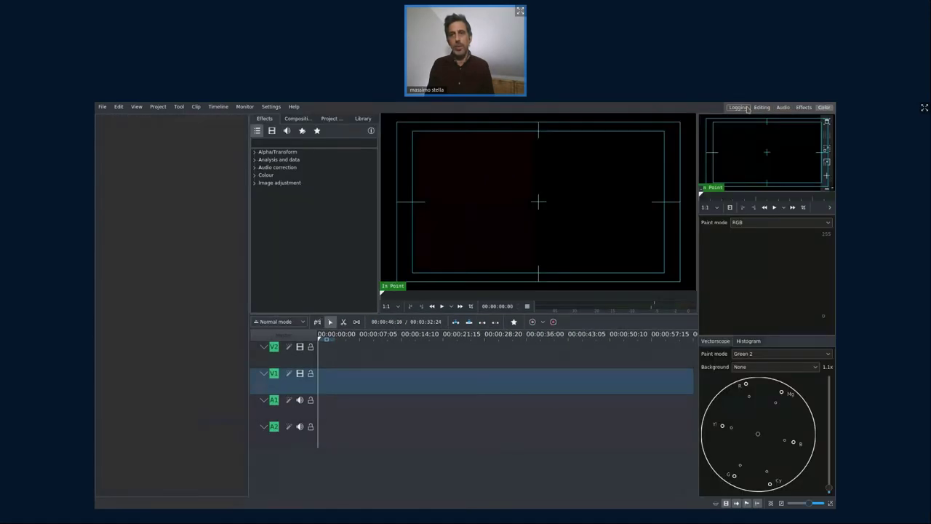
pyautogui.click(745, 108)
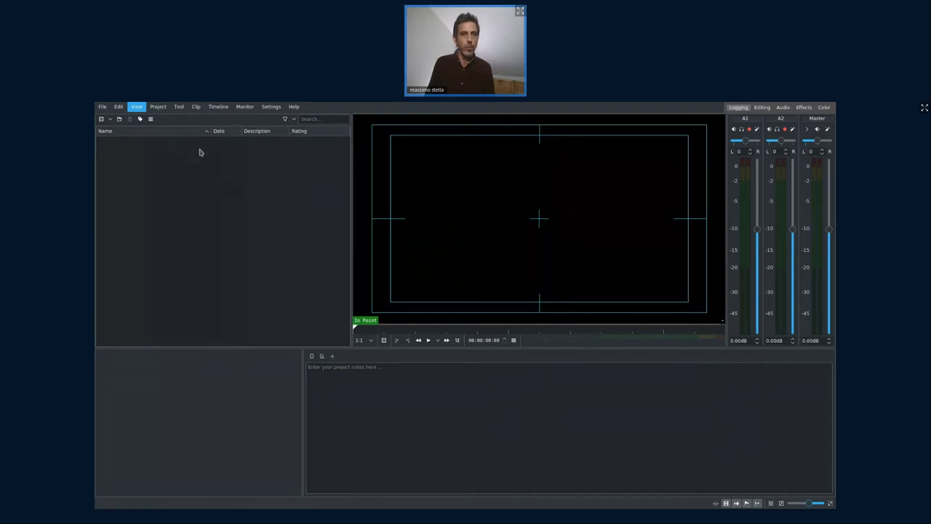
pyautogui.press('Right')
pyautogui.press('Right')
pyautogui.press('Right')
pyautogui.press('Right')
pyautogui.press('Right')
pyautogui.press('Escape')
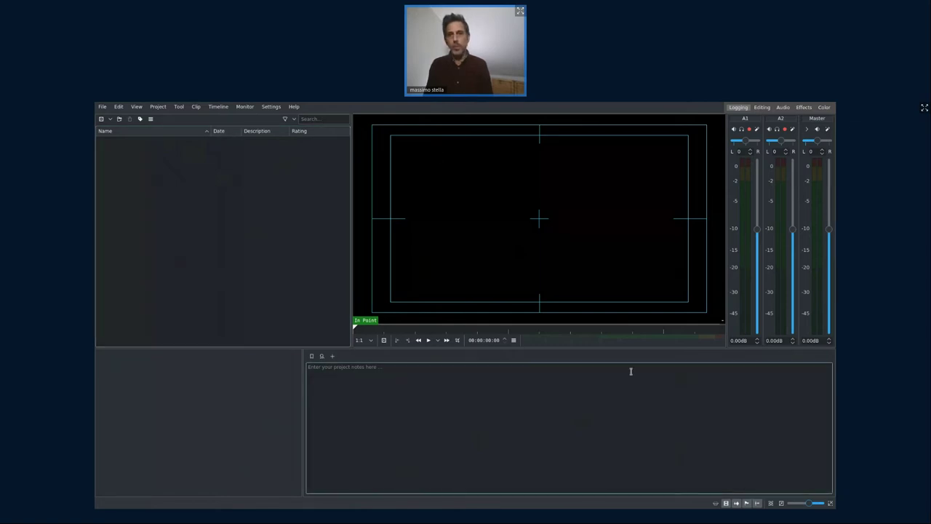
pyautogui.click(740, 108)
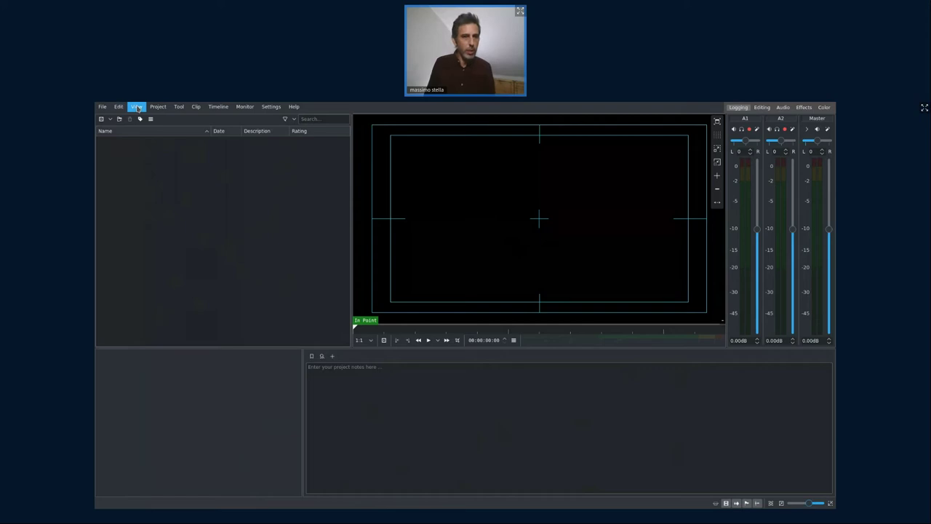
# Show the title bars of the docked panels and hide them again.
pyautogui.click(162, 172)
pyautogui.moveTo(502, 120); pyautogui.dragTo(580, 176)
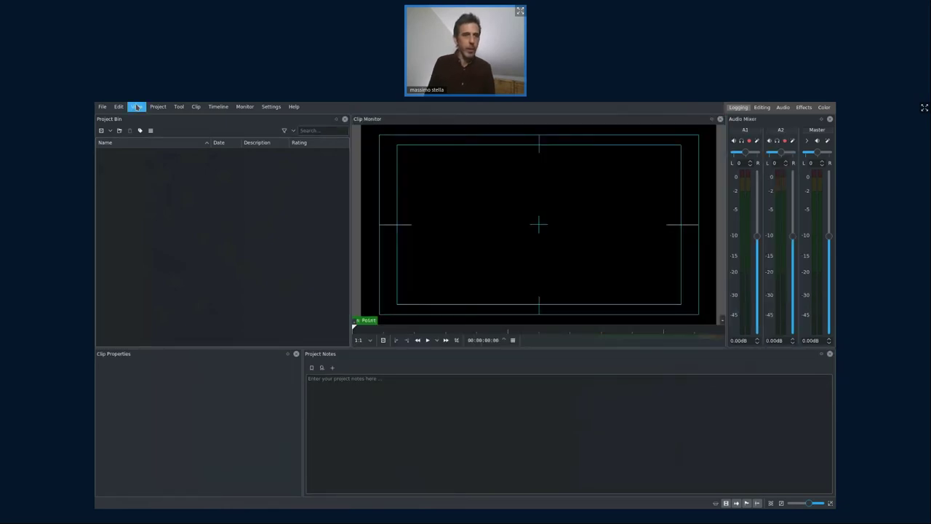
pyautogui.click(161, 172)
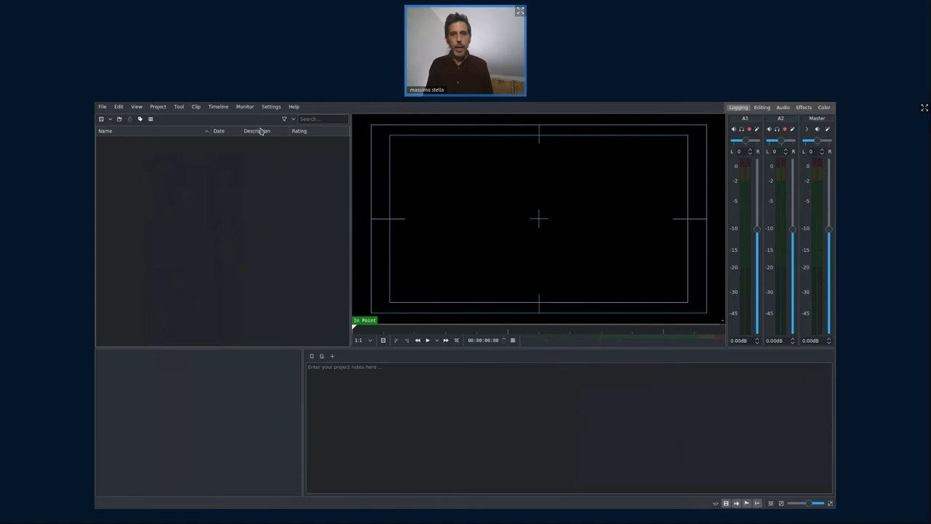
# View the Editing and Audio workspaces once more and return to the Logging workspace.
pyautogui.hotkey('alt', '2')
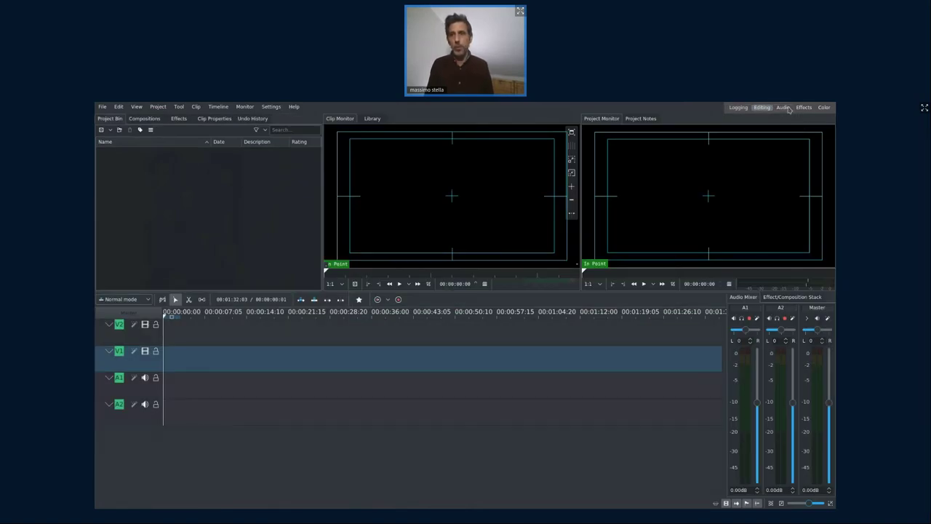
pyautogui.click(783, 108)
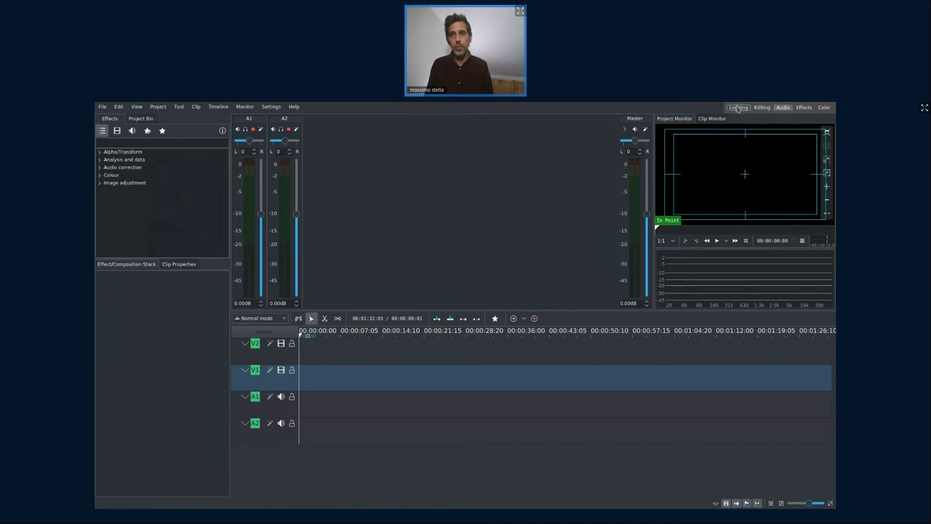
pyautogui.click(738, 108)
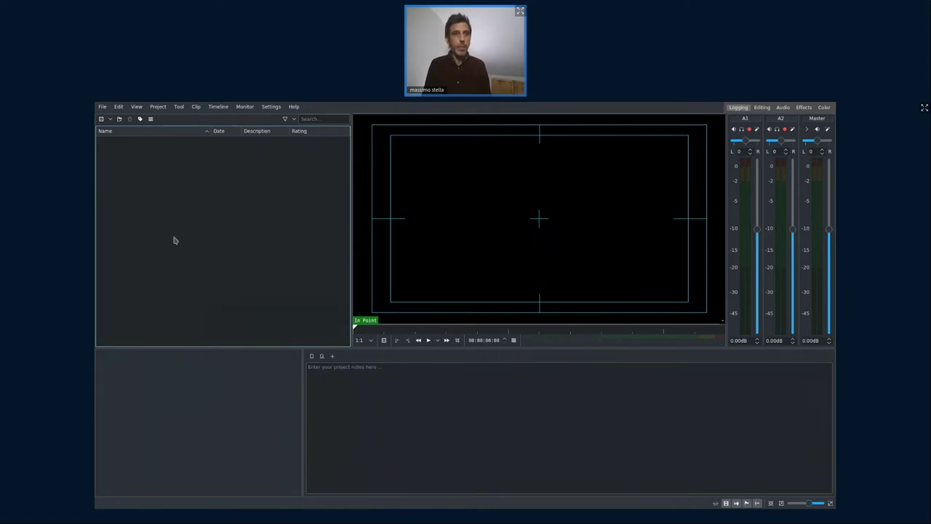
# Import the "2 streams" folder into the project bin and switch the project to the HD 1080i 25 fps clip profile.
pyautogui.click(102, 118)
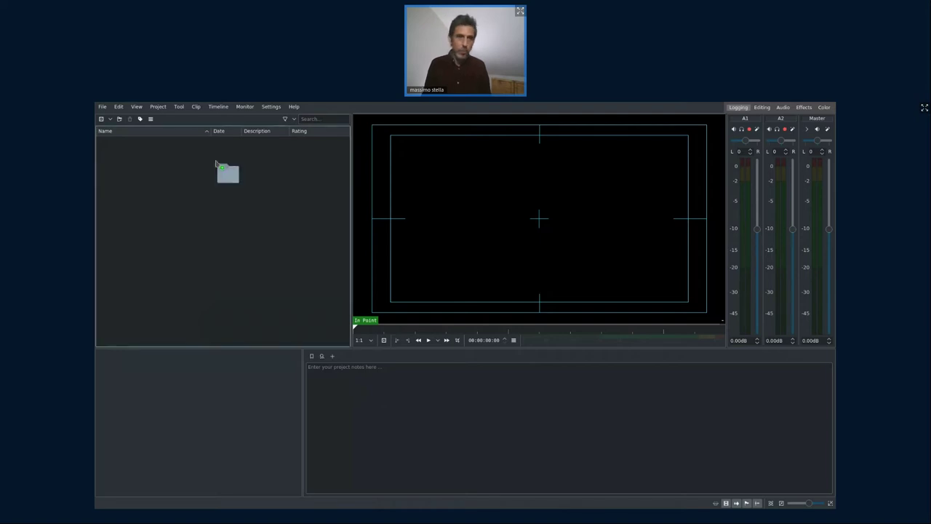
pyautogui.moveTo(226, 169); pyautogui.dragTo(226, 169)
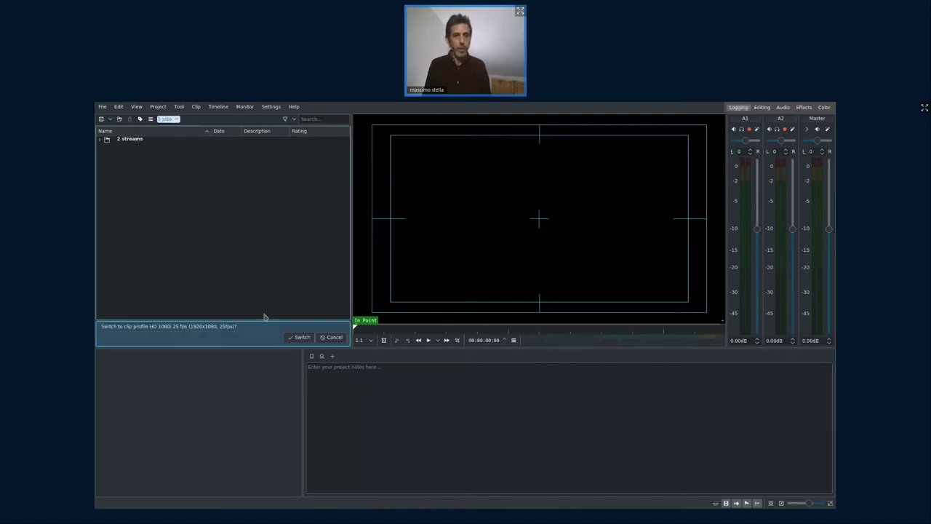
pyautogui.click(300, 339)
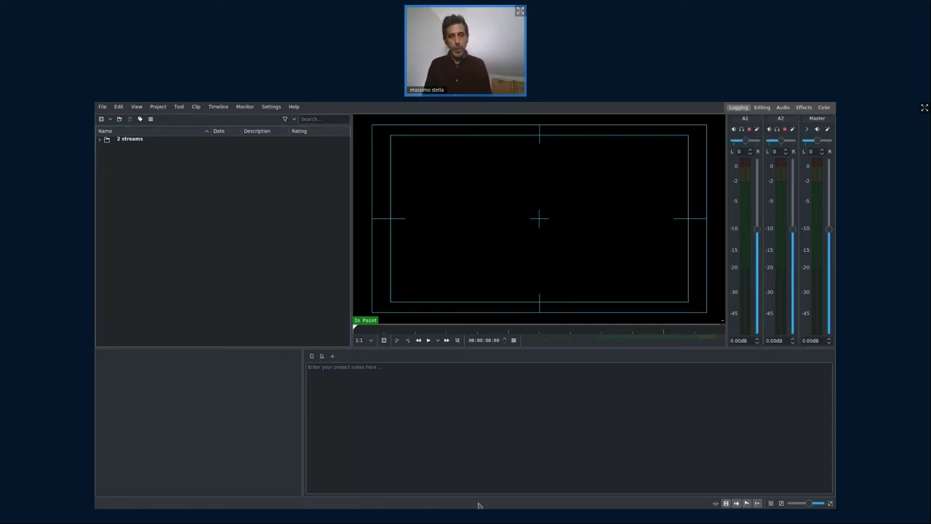
# Check the Editing workspace, return to Logging, and load PB085601.MXF from the "2 streams" folder into the clip monitor.
pyautogui.click(761, 106)
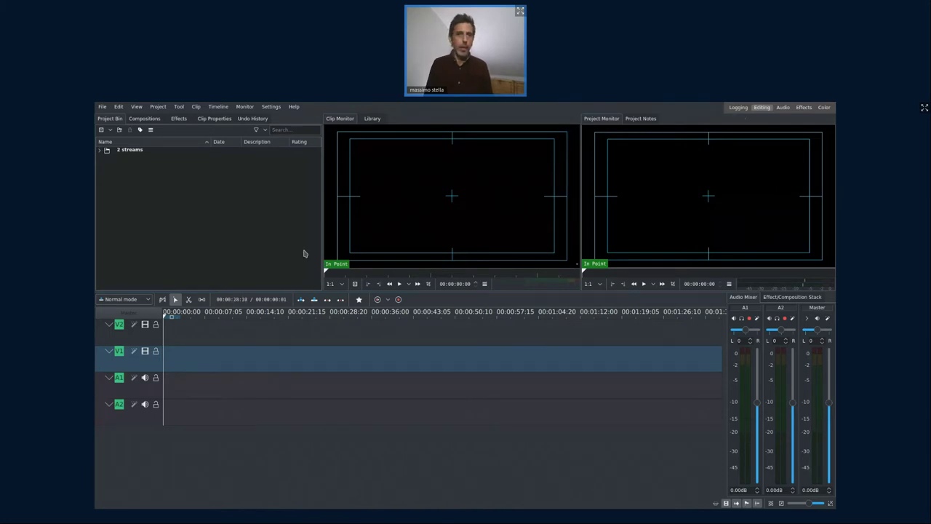
pyautogui.click(738, 108)
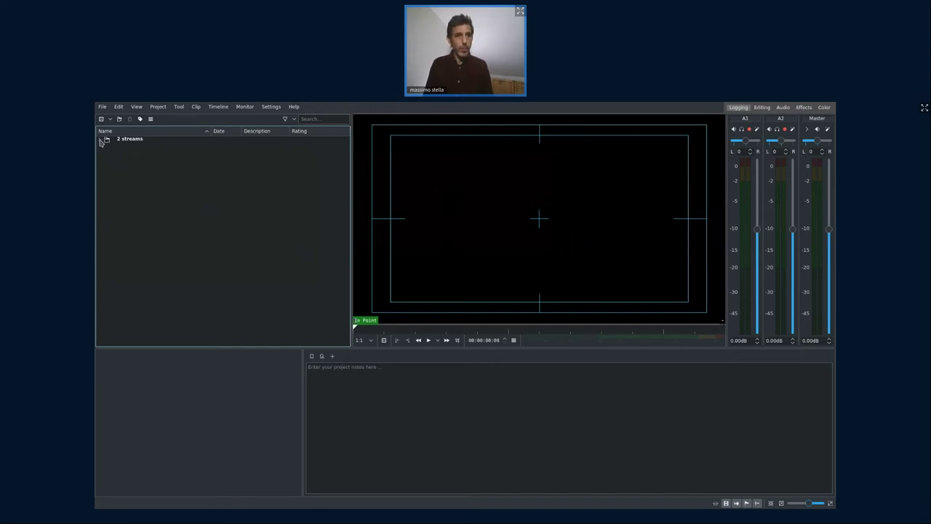
pyautogui.click(102, 140)
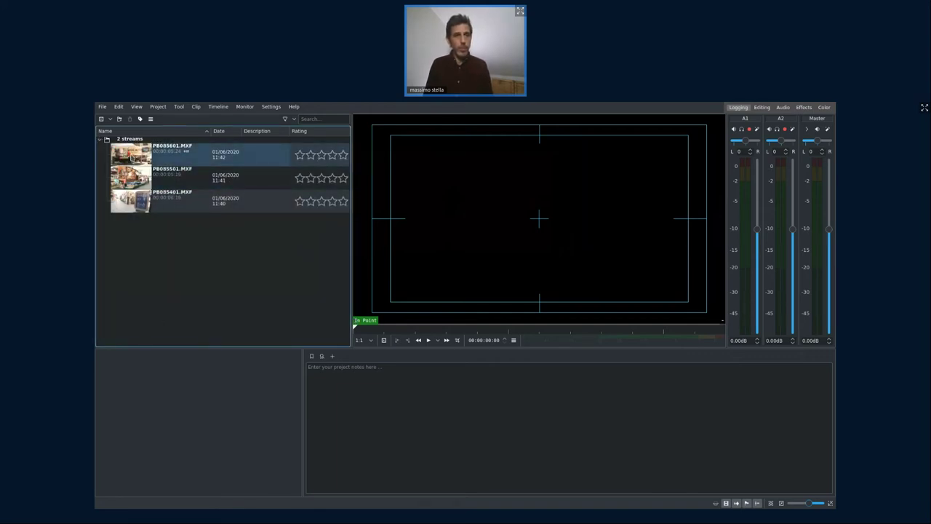
pyautogui.click(182, 155)
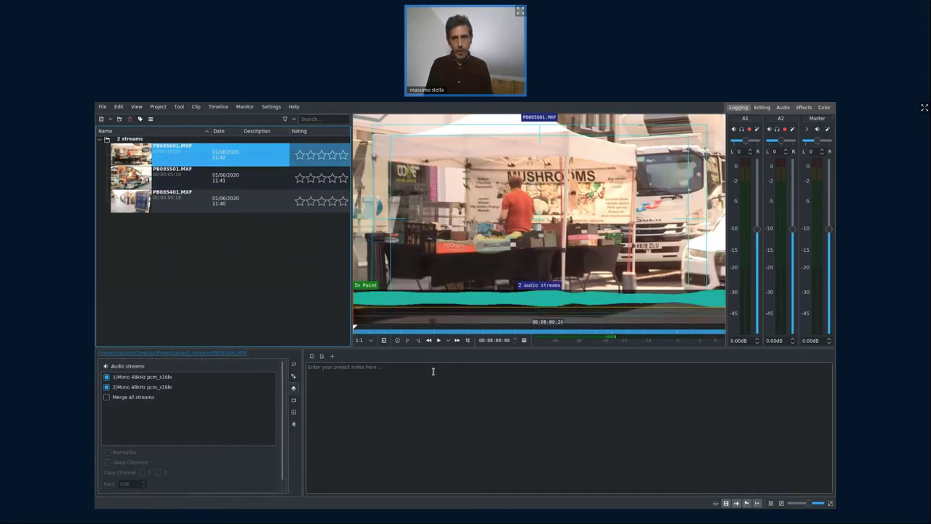
# Examine the audio waveform of PB085601.MXF in the clip monitor at different ruler zoom levels.
pyautogui.moveTo(406, 292)
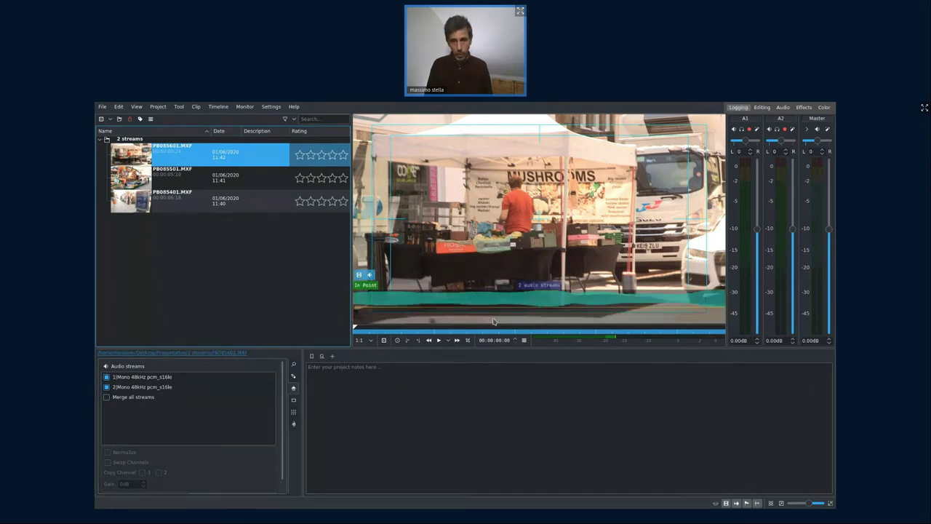
pyautogui.click(396, 315)
pyautogui.moveTo(532, 325)
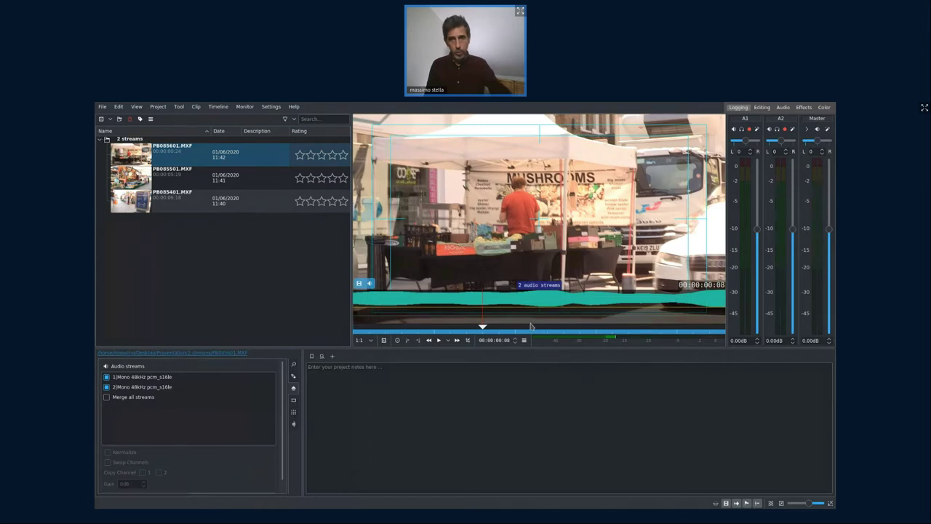
pyautogui.scroll(3, 531, 327)
pyautogui.moveTo(494, 322); pyautogui.dragTo(690, 322)
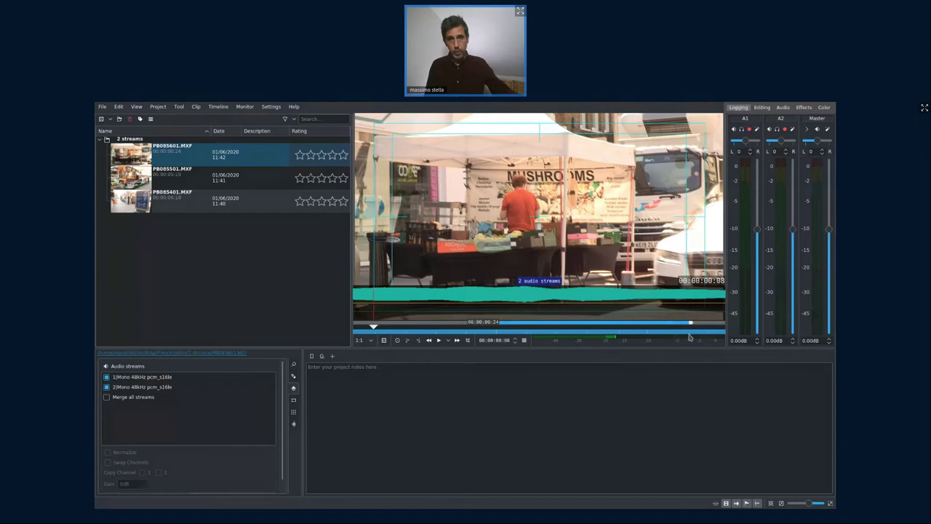
pyautogui.scroll(3, 493, 323)
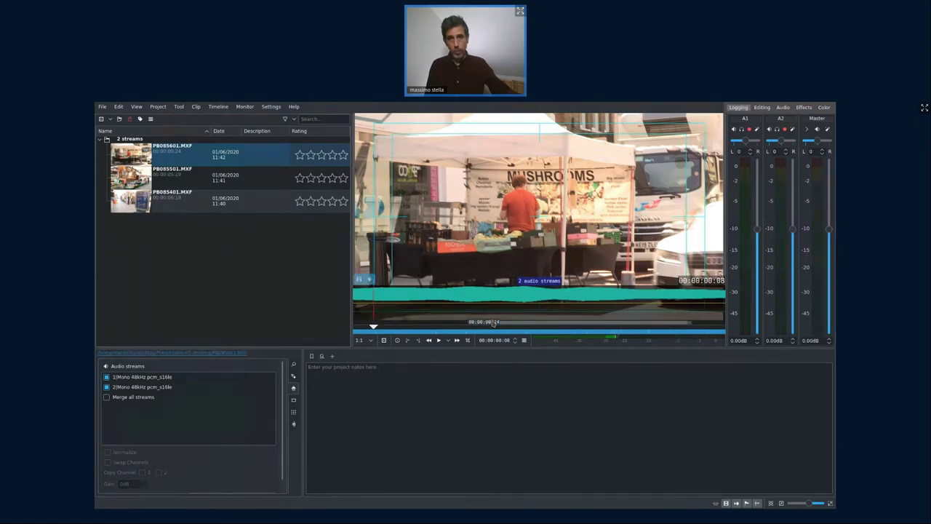
pyautogui.scroll(2, 511, 322)
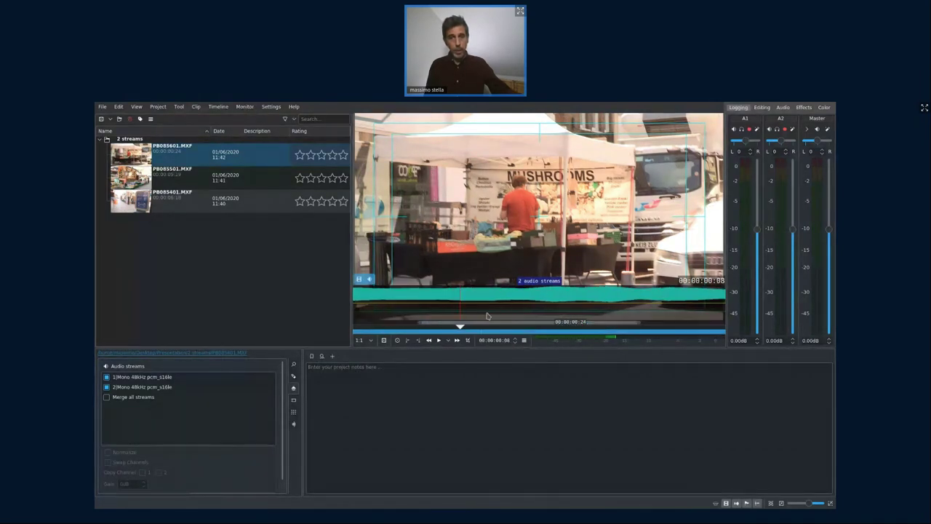
pyautogui.scroll(8, 460, 307)
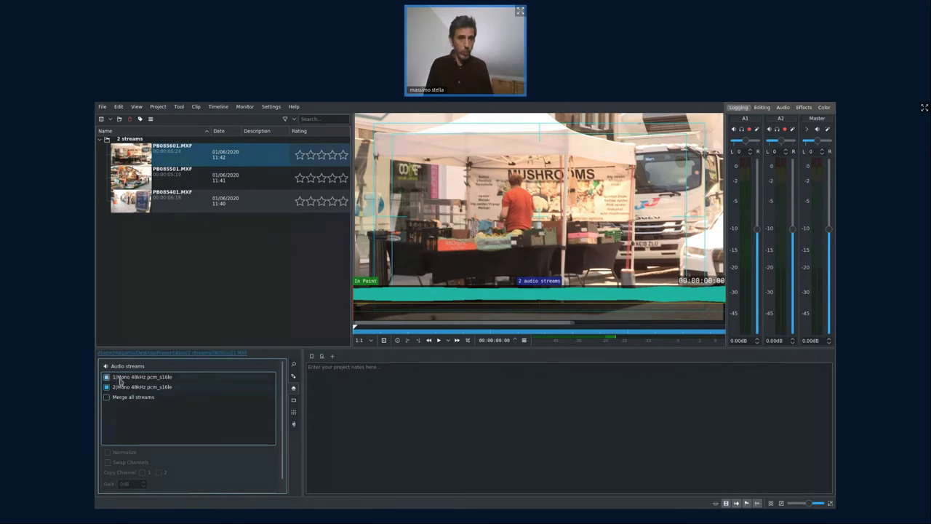
# Inspect the clip's second audio stream and Merge all streams entries, and scrub through PB085601.MXF in the clip monitor.
pyautogui.click(121, 387)
pyautogui.click(129, 398)
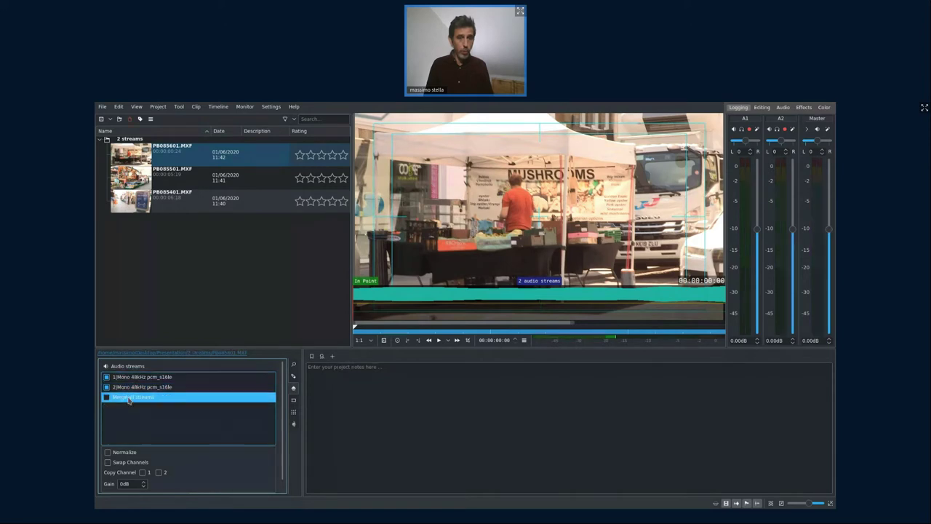
pyautogui.click(399, 340)
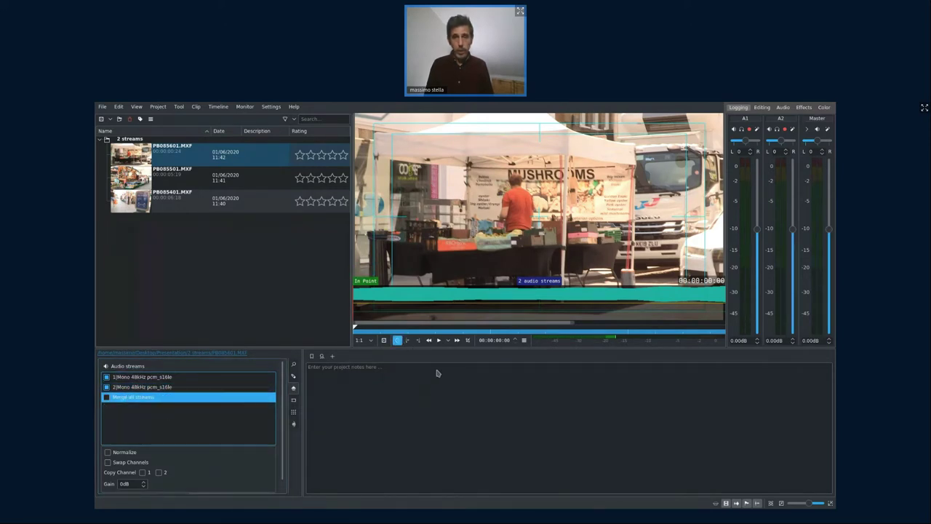
pyautogui.moveTo(371, 270)
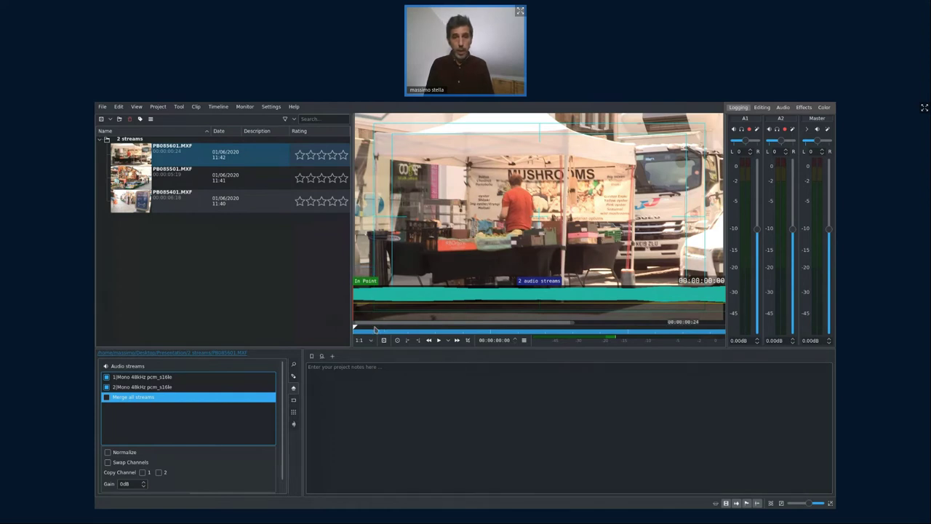
pyautogui.moveTo(376, 330); pyautogui.dragTo(517, 330)
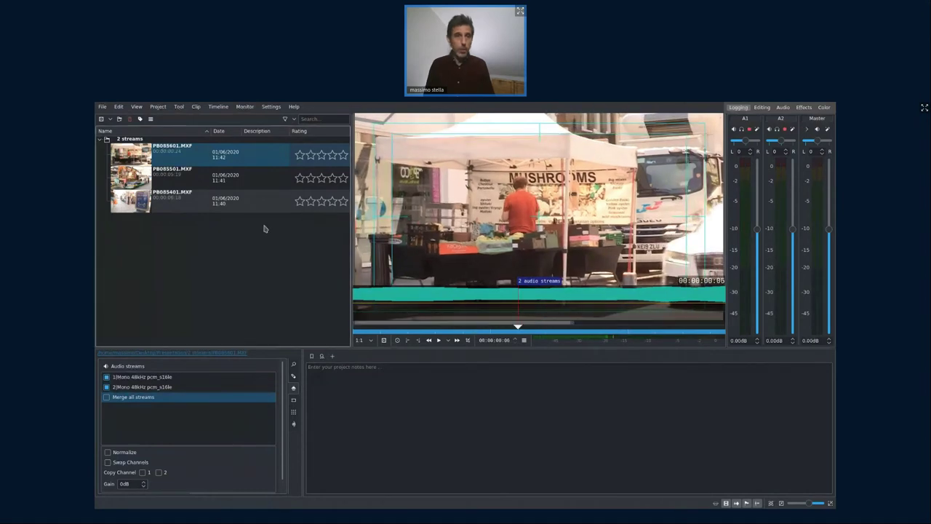
# Load PB085501.MXF and add its 00:00:02:08 timecode to the project notes with the text "intersteing stuff".
pyautogui.click(186, 174)
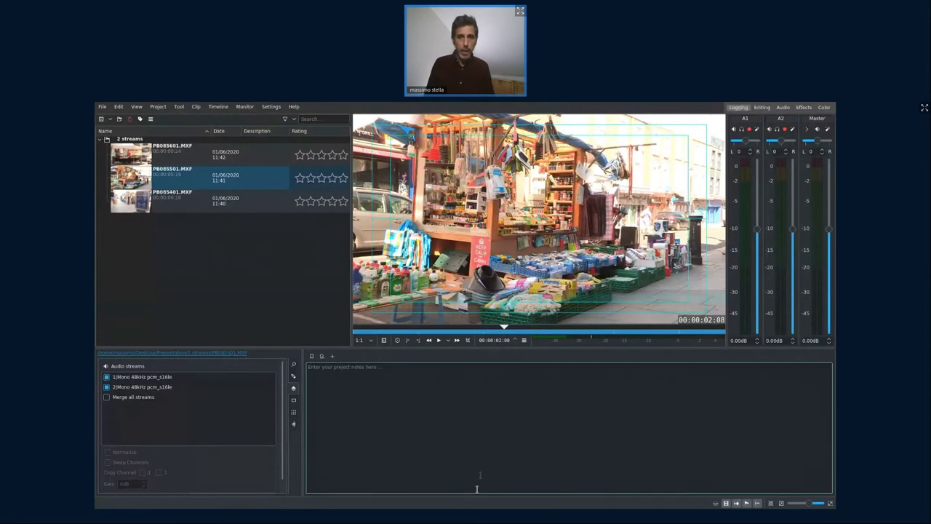
pyautogui.moveTo(501, 311)
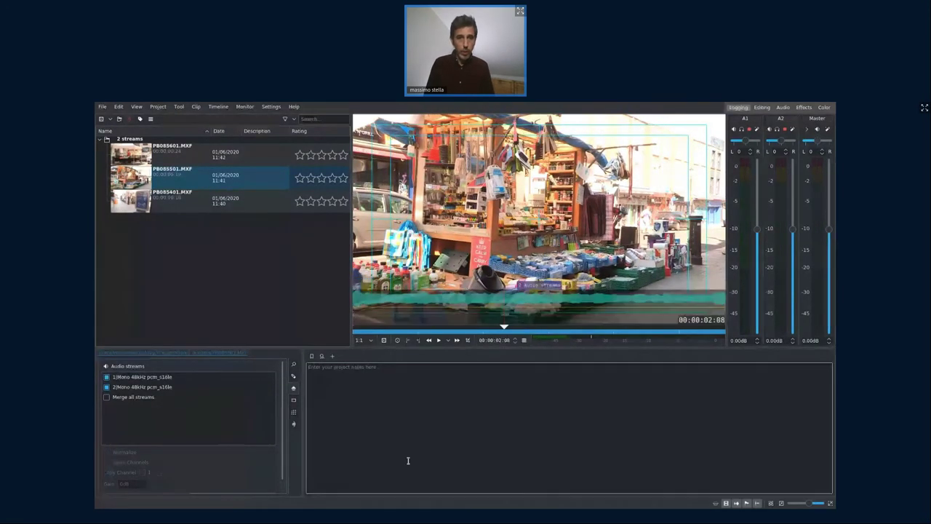
pyautogui.click(312, 357)
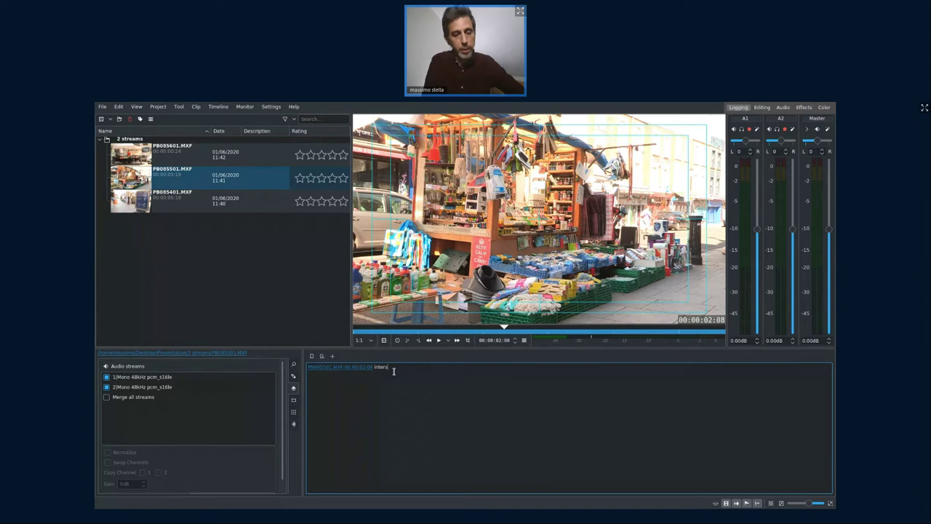
pyautogui.write('s')
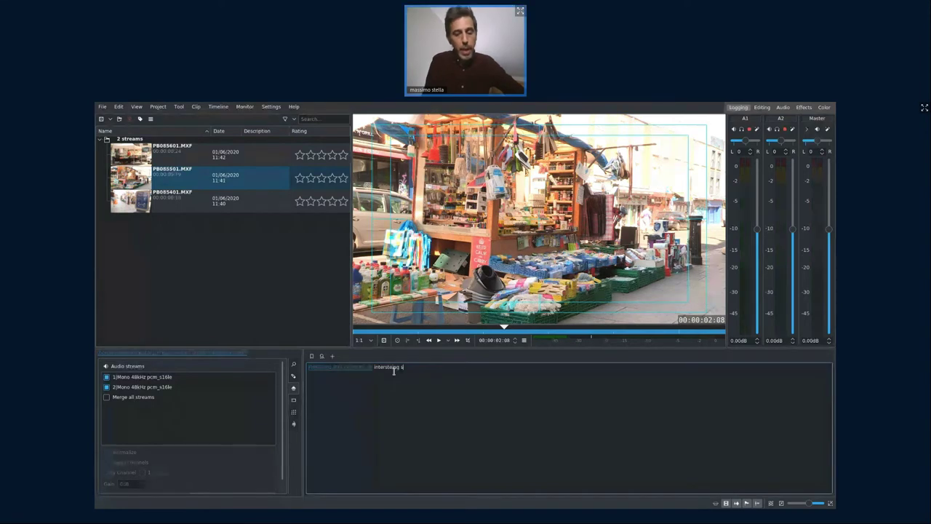
pyautogui.write('tuff')
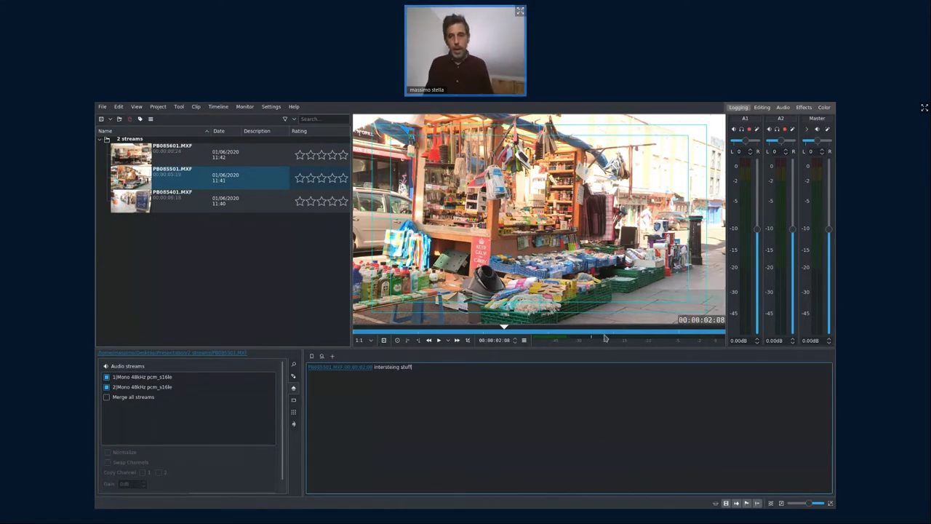
# Jump to the end of PB085501.MXF and return to 00:00:02:08 through the timecode link in the project notes.
pyautogui.press('End')
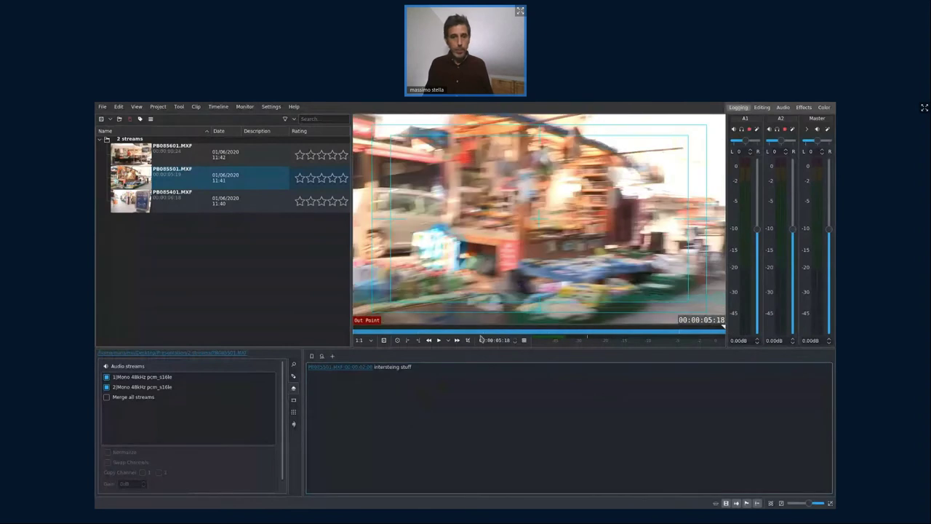
pyautogui.click(354, 371)
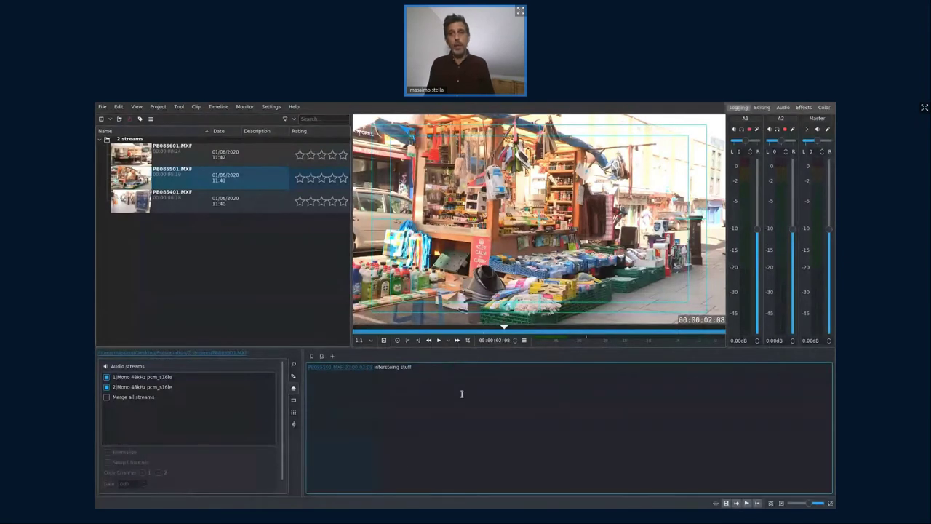
# Look through the clips in the footageBart folder of the project bin and switch to the Editing workspace.
pyautogui.click(761, 107)
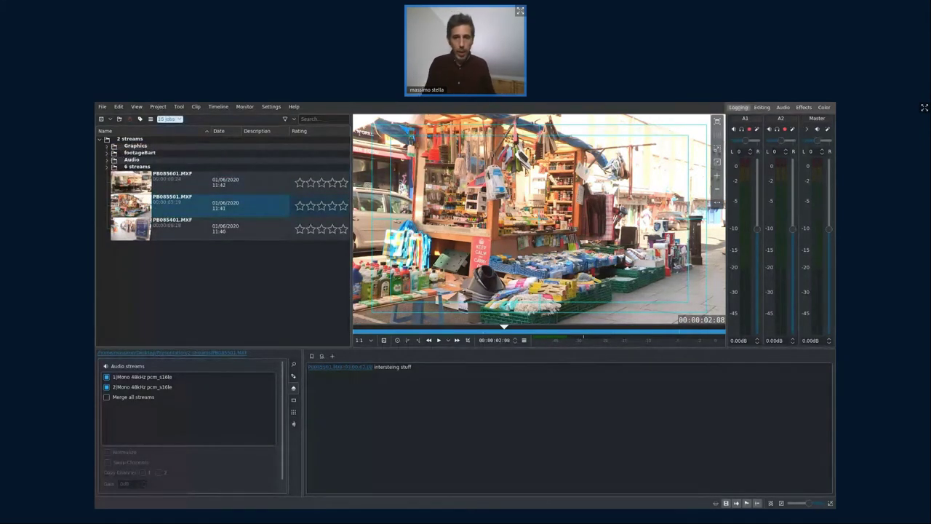
pyautogui.click(399, 430)
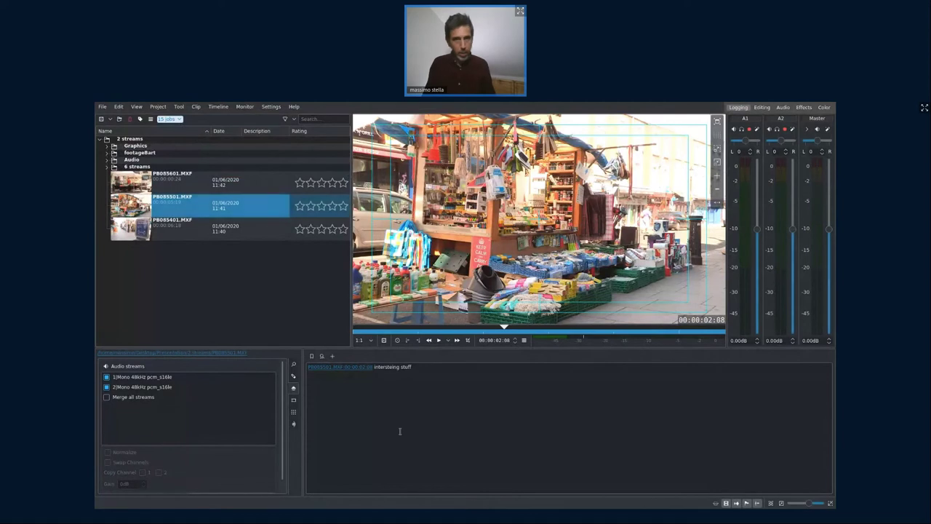
pyautogui.click(107, 153)
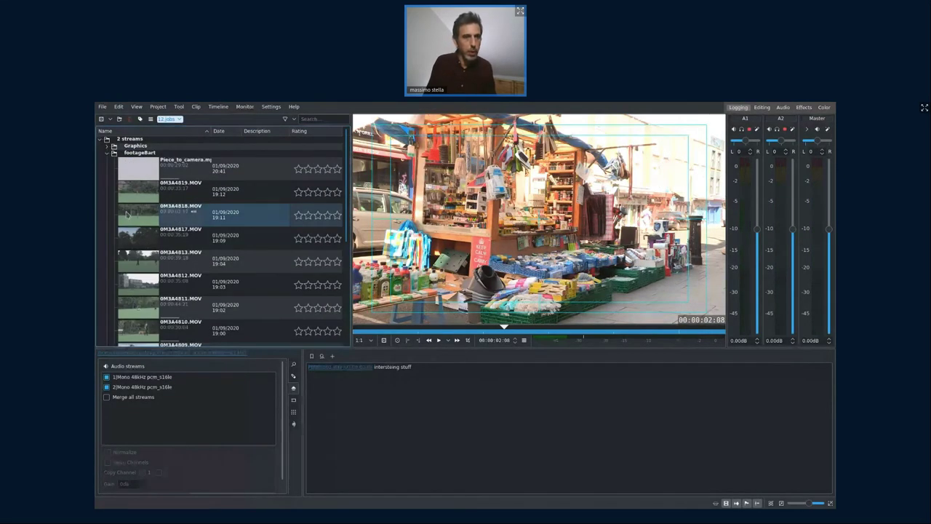
pyautogui.click(106, 154)
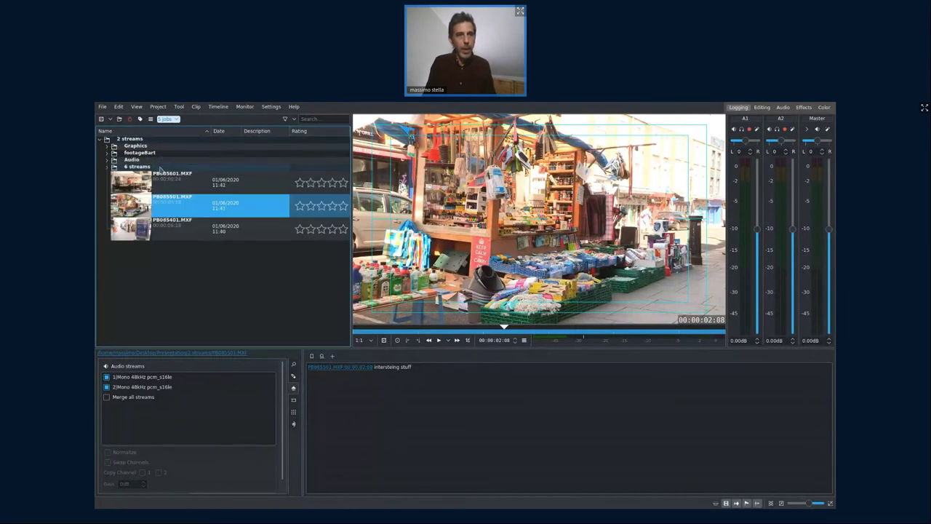
pyautogui.click(762, 108)
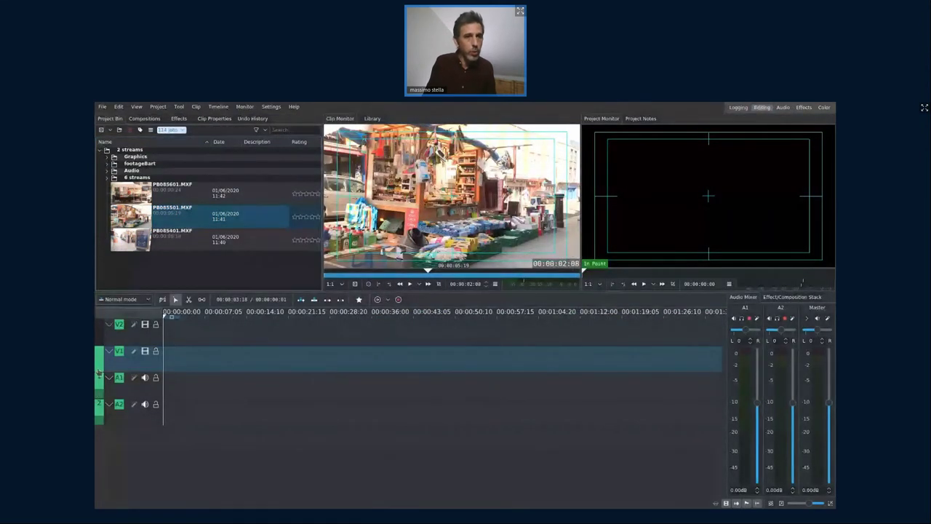
# Open the bin's Audio folder, and load Piece_to_camera from footageBart and scrub it to 00:00:10:20 in the clip monitor.
pyautogui.click(107, 170)
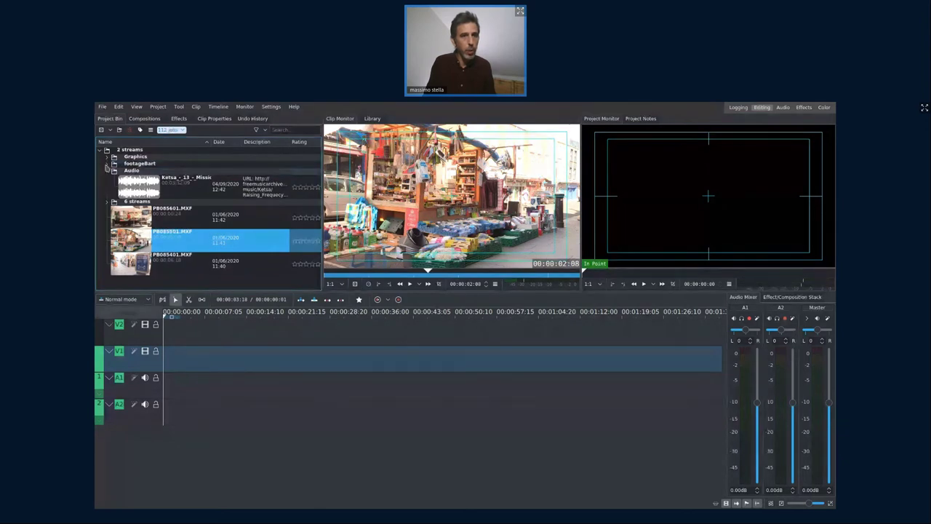
pyautogui.click(107, 165)
pyautogui.click(182, 178)
pyautogui.moveTo(340, 271); pyautogui.dragTo(426, 273)
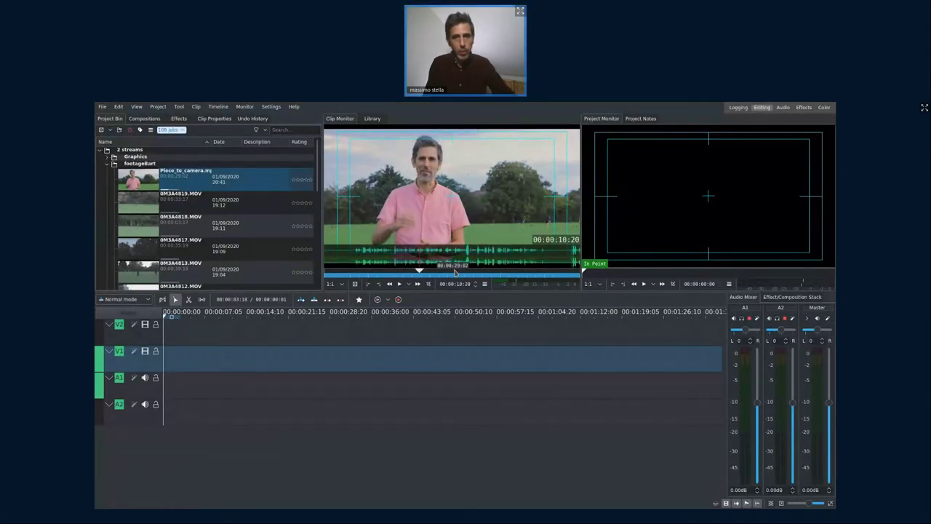
pyautogui.moveTo(454, 271)
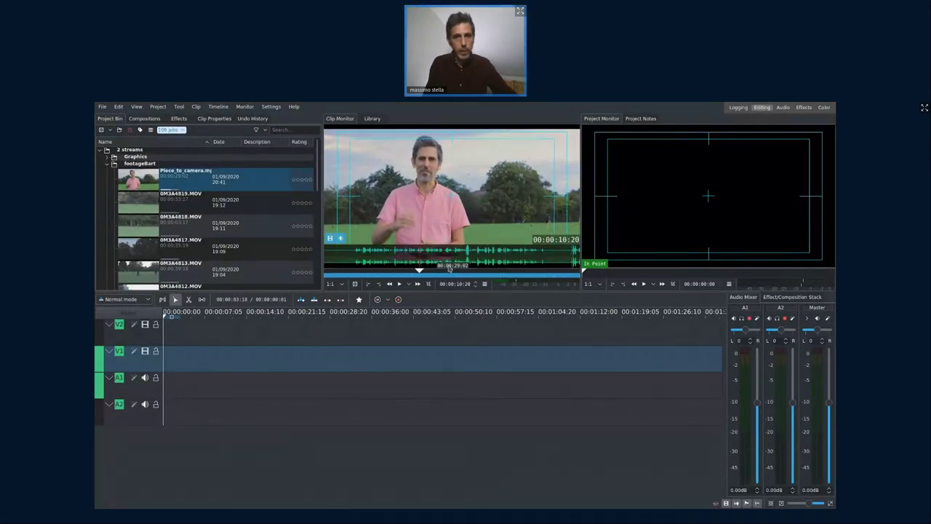
pyautogui.click(107, 164)
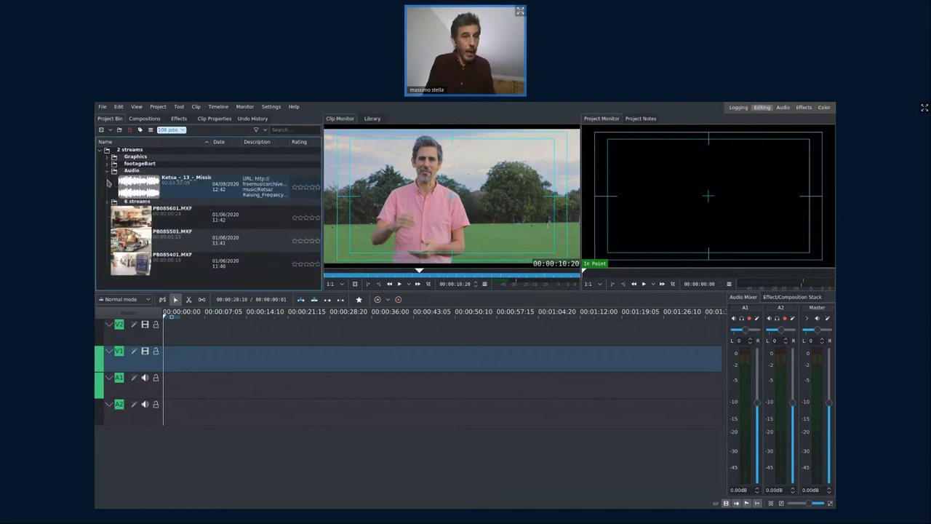
# Preview the Ketsa Mission_Ready.mp3 music up to 00:01:11:18 and place it at the start of audio track A1.
pyautogui.click(136, 189)
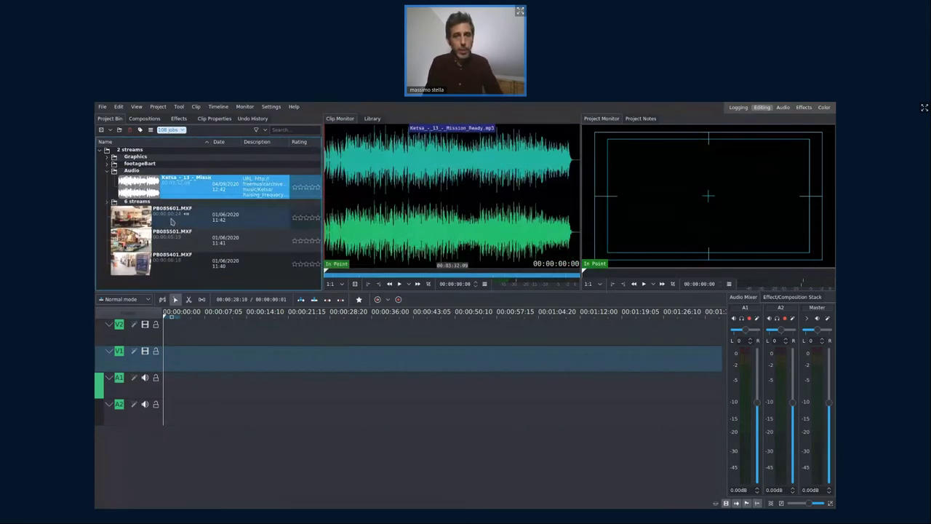
pyautogui.press('space')
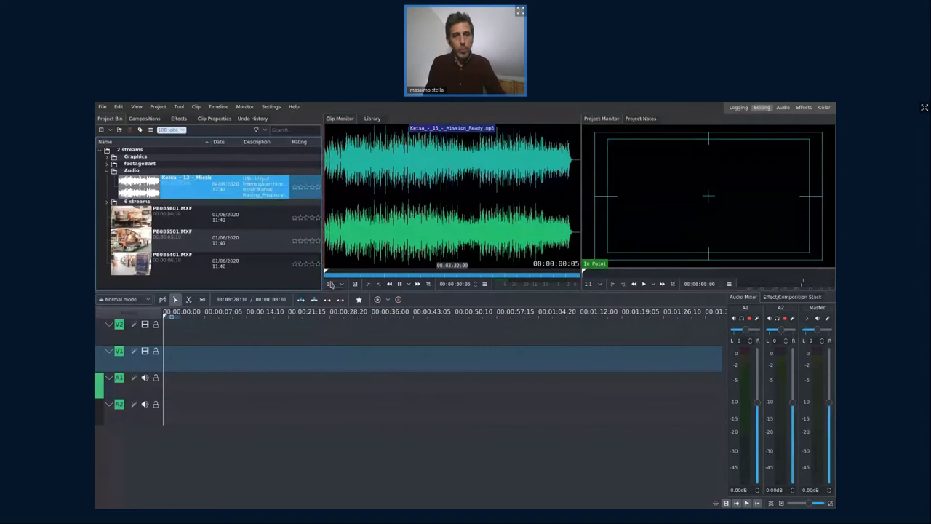
pyautogui.press('space')
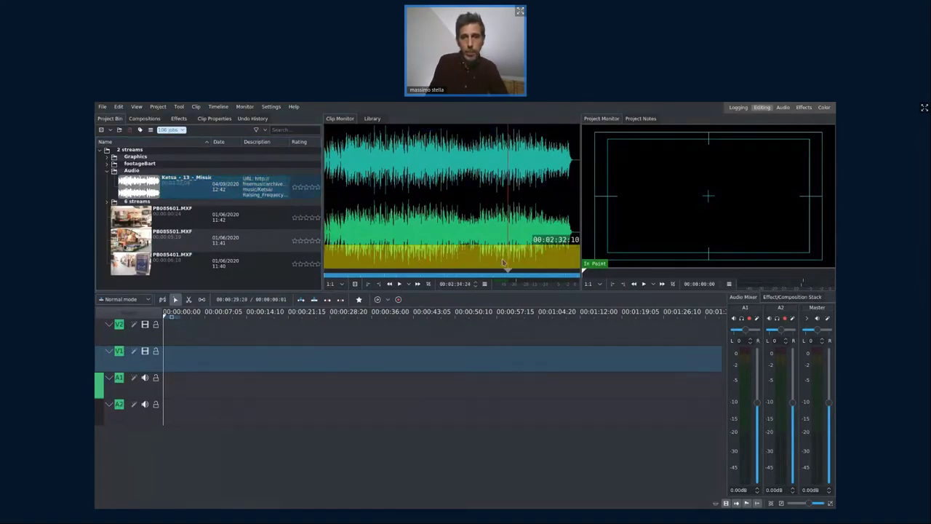
pyautogui.click(385, 271)
pyautogui.moveTo(386, 270); pyautogui.dragTo(411, 270)
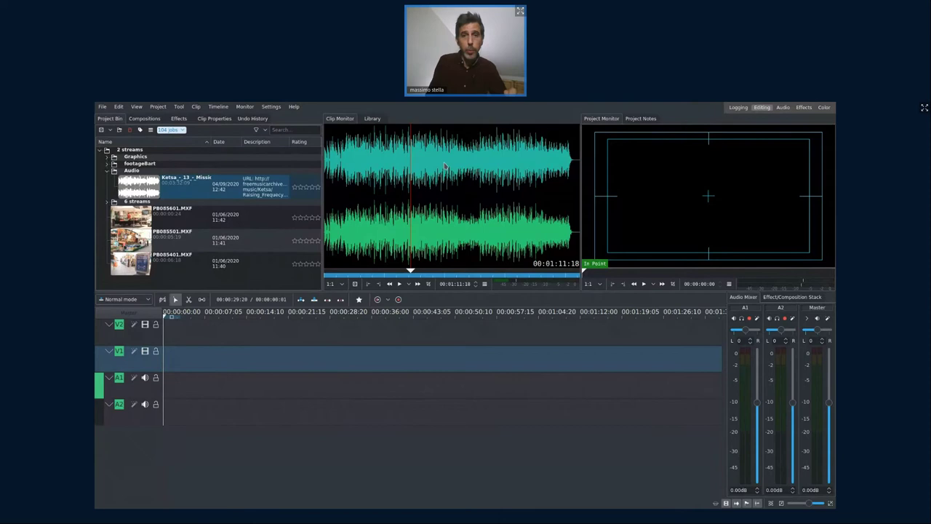
pyautogui.moveTo(443, 167); pyautogui.dragTo(162, 392)
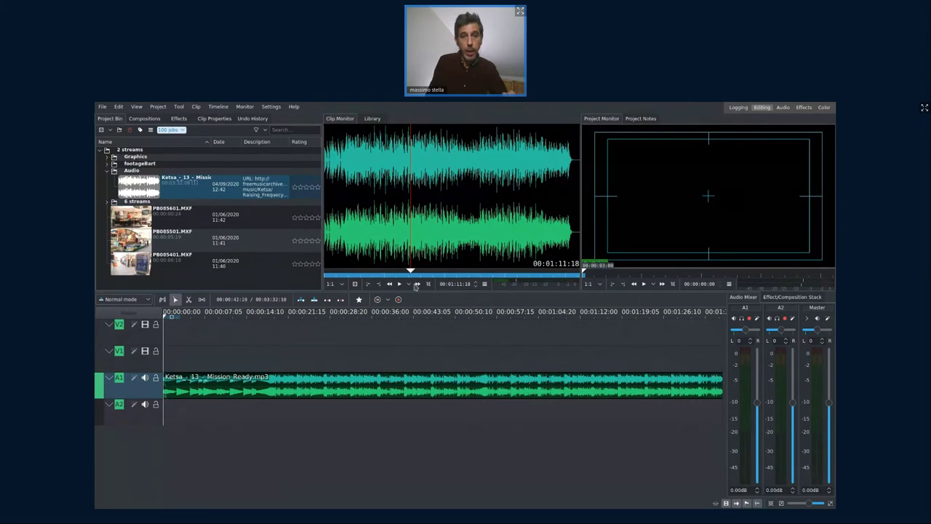
# Examine the music's waveform in the clip monitor at a closer ruler zoom, scrubbing and playing parts of it.
pyautogui.moveTo(413, 261); pyautogui.dragTo(473, 260)
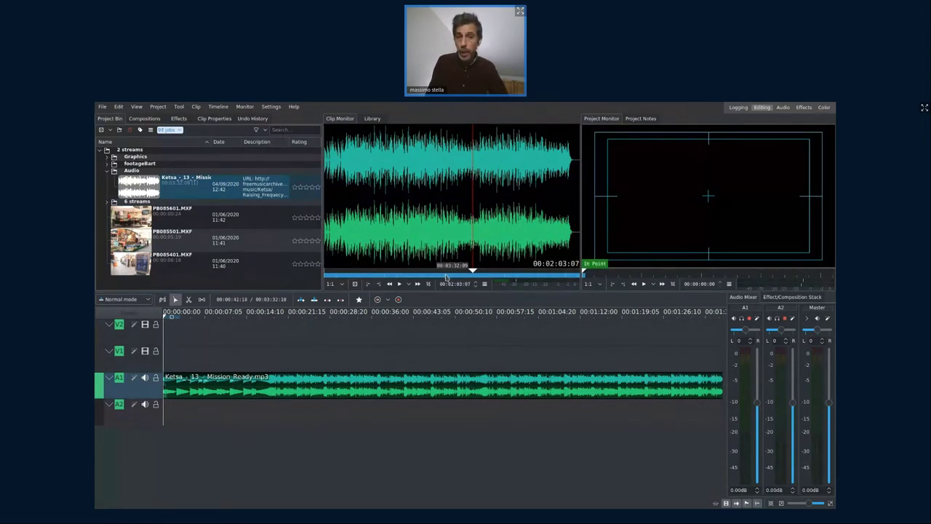
pyautogui.scroll(5, 448, 272)
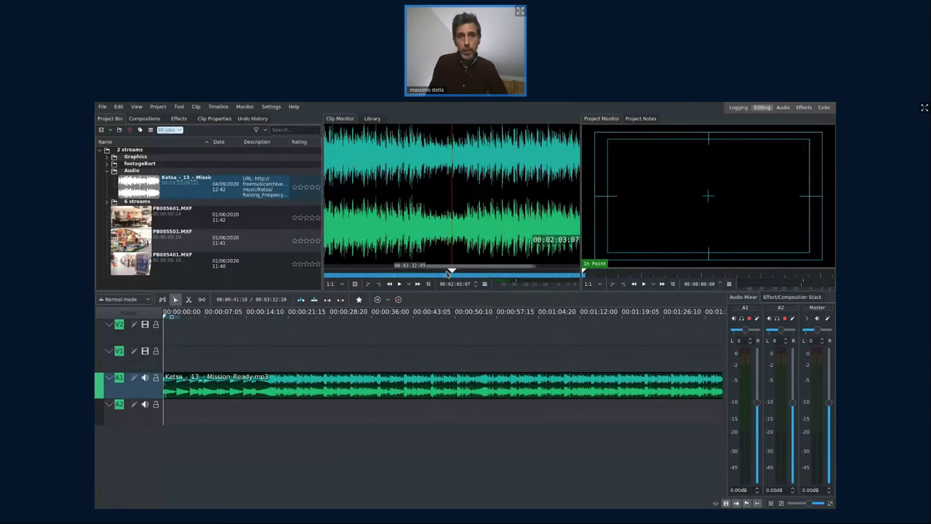
pyautogui.moveTo(447, 270); pyautogui.dragTo(387, 272)
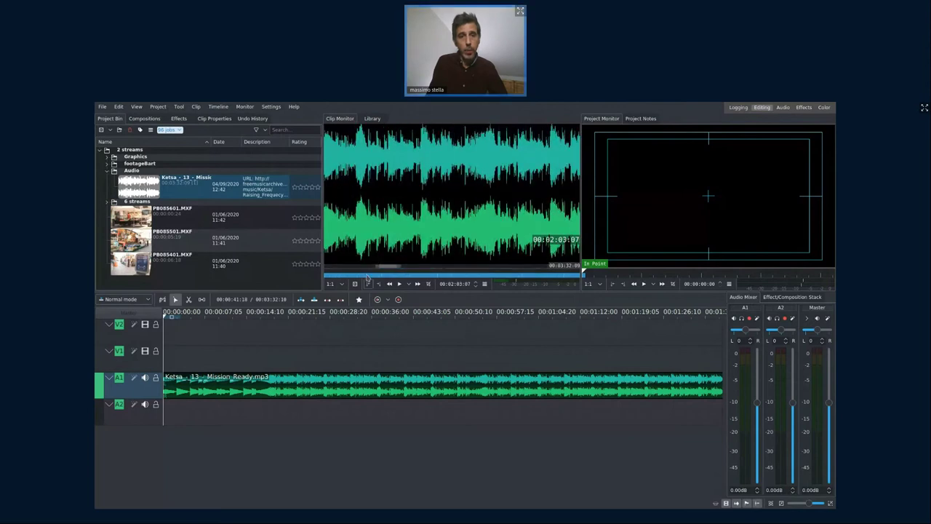
pyautogui.click(355, 271)
pyautogui.click(457, 460)
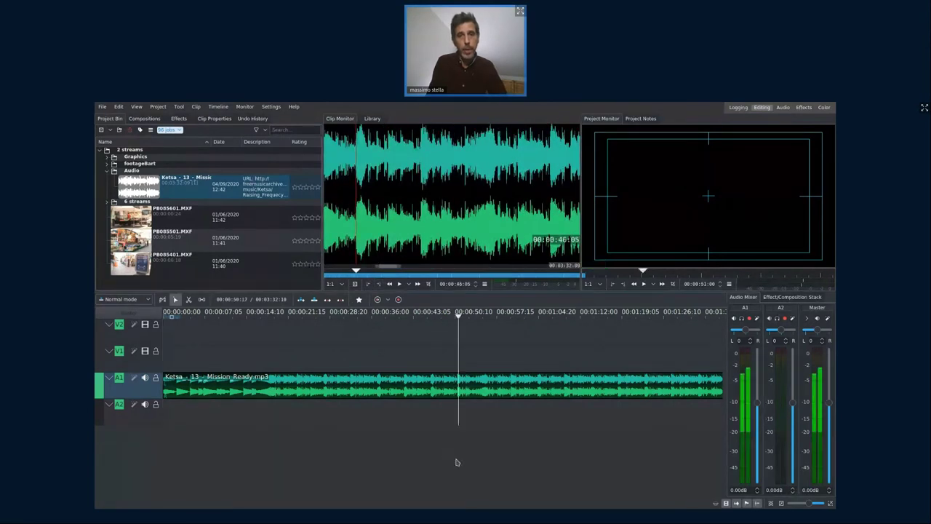
pyautogui.click(547, 283)
pyautogui.press('space')
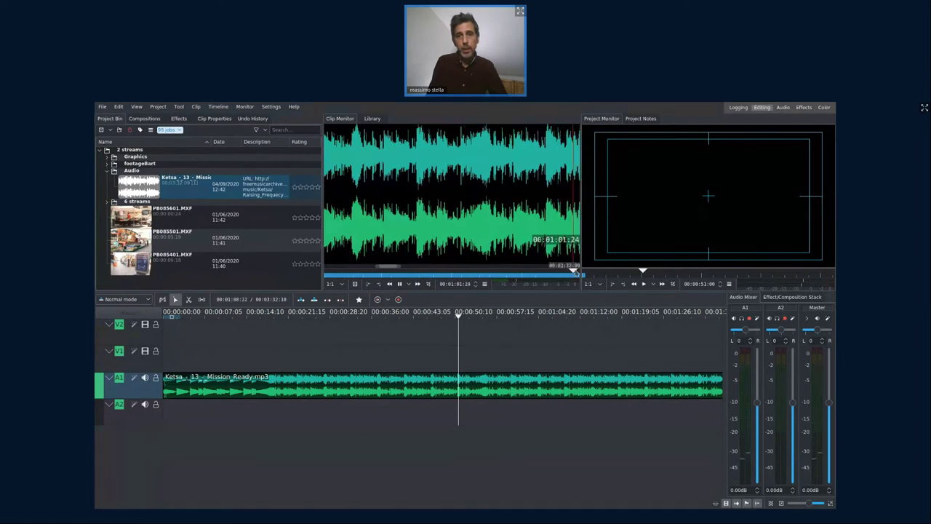
pyautogui.press('space')
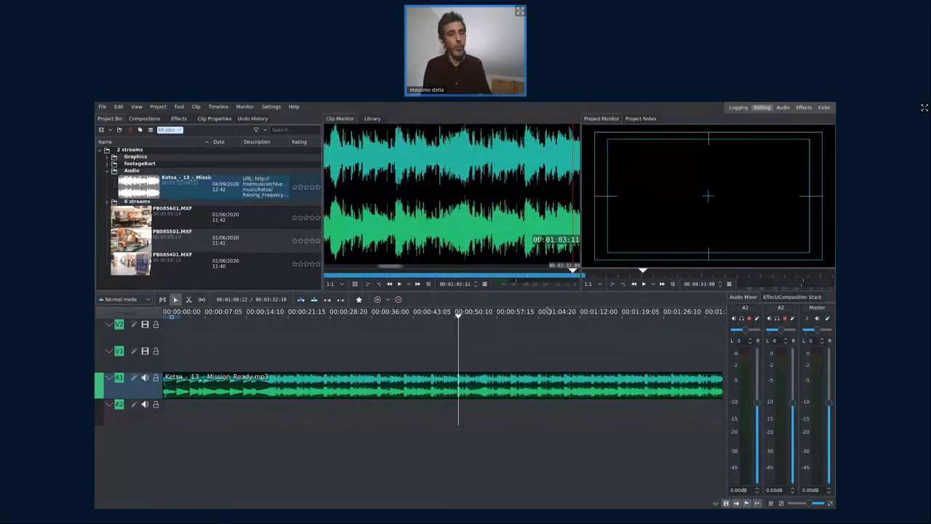
# Delete the music clip from track A1 and return the playhead to the timeline start.
pyautogui.click(366, 389)
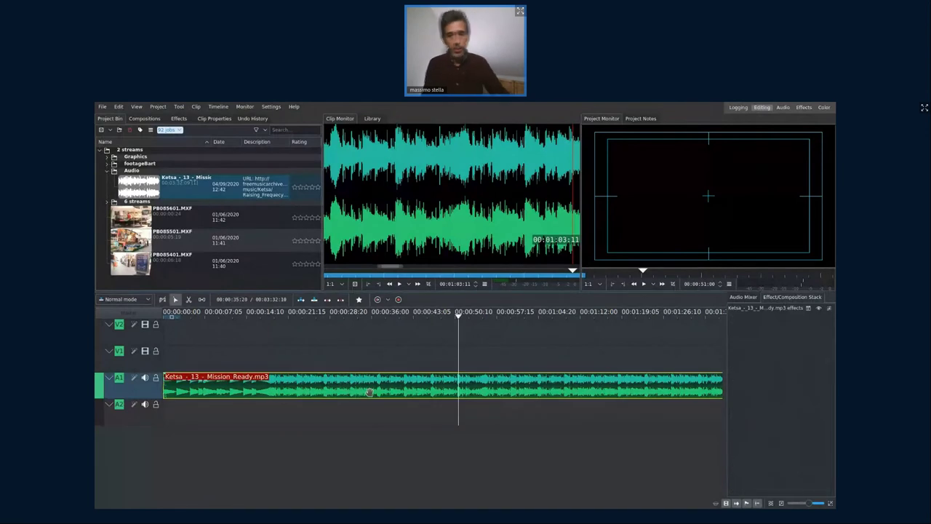
pyautogui.press('Delete')
pyautogui.press('Home')
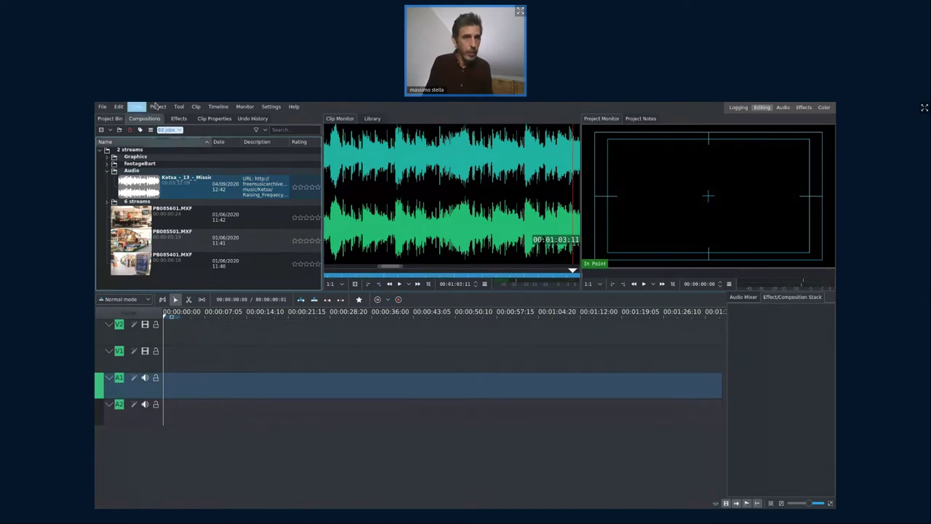
# Load Silvano5415.MXF from the 6 streams folder and inspect the audio streams in its clip properties.
pyautogui.click(107, 170)
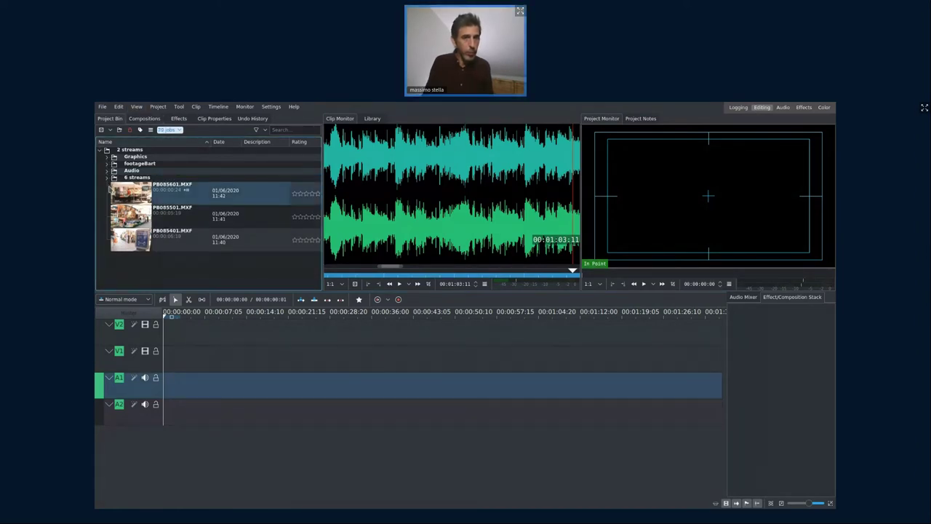
pyautogui.click(107, 177)
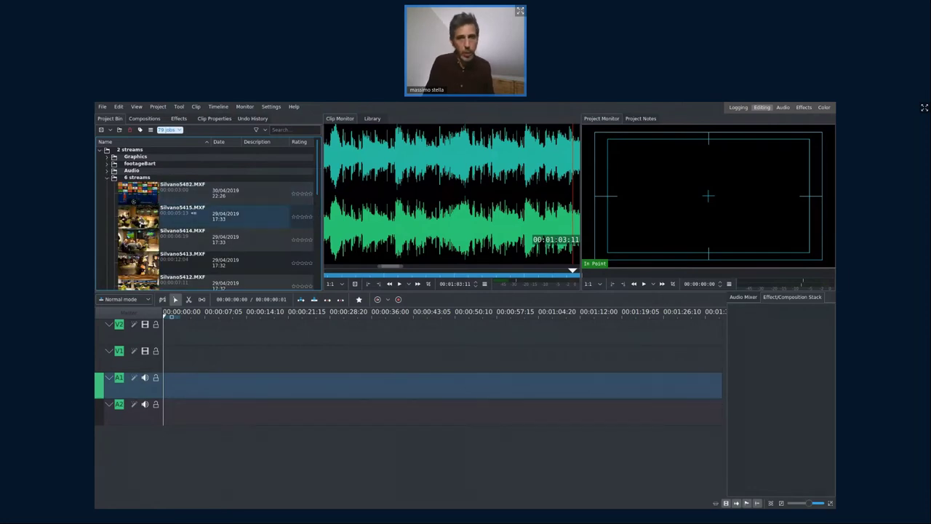
pyautogui.click(193, 214)
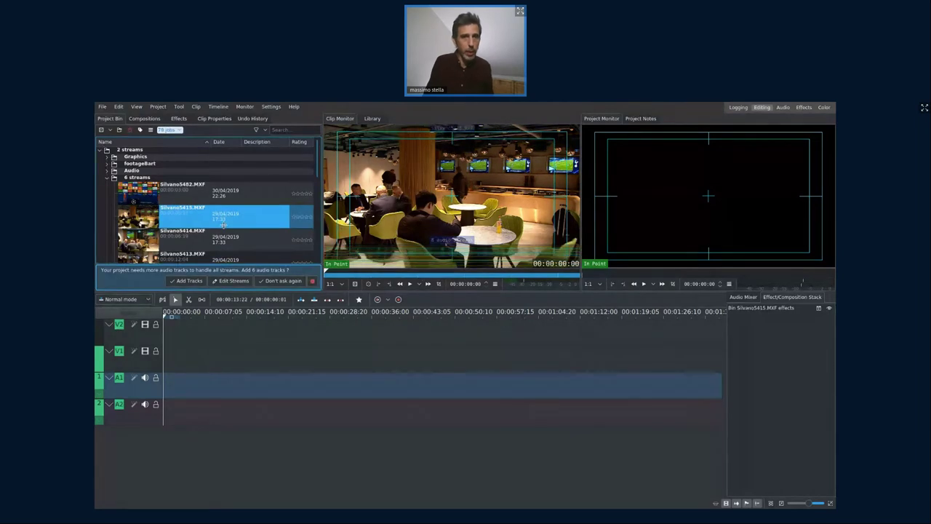
pyautogui.click(210, 119)
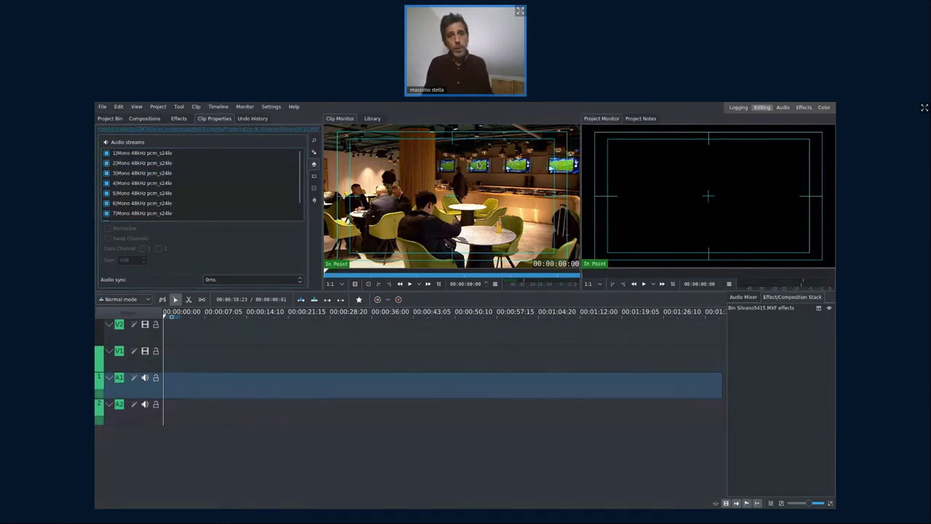
pyautogui.scroll(-2, 250, 190)
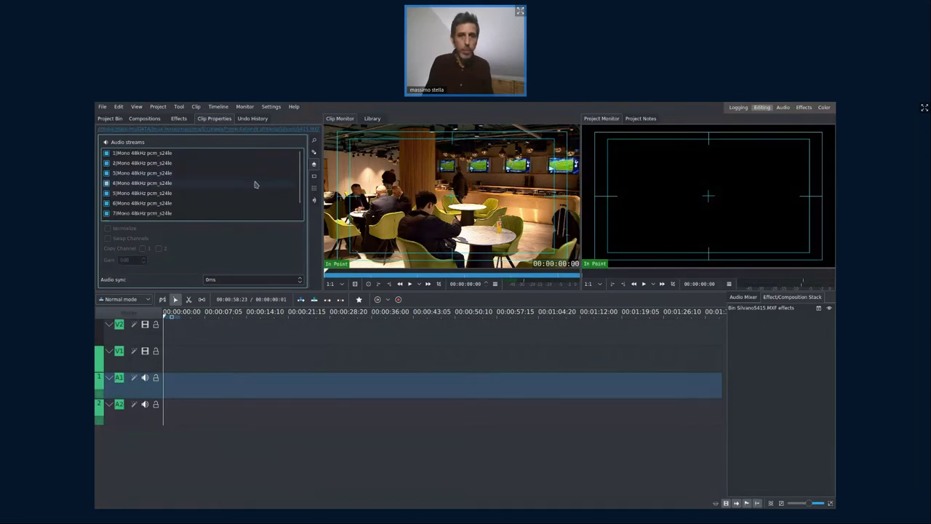
pyautogui.moveTo(419, 253)
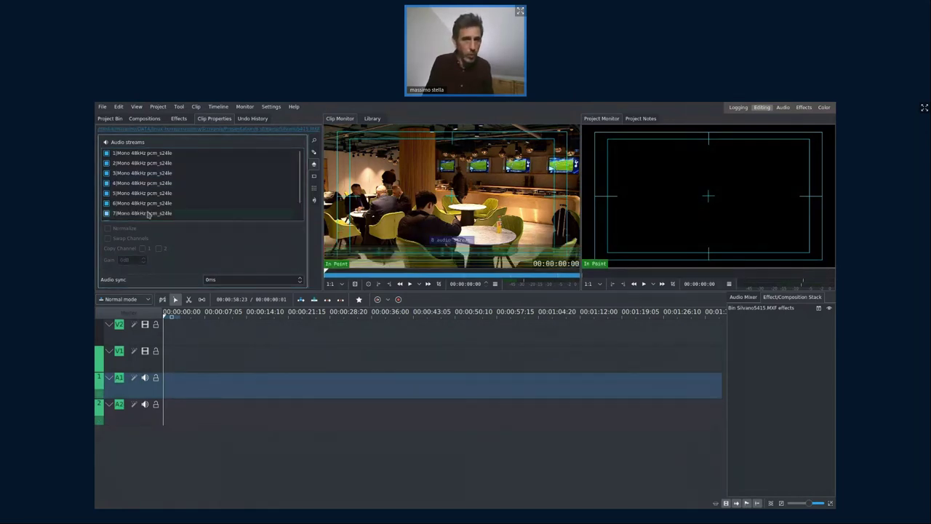
# Disable audio streams 3 through 8 of Silvano5415.MXF.
pyautogui.click(107, 214)
pyautogui.click(107, 203)
pyautogui.click(107, 193)
pyautogui.click(107, 183)
pyautogui.click(107, 173)
pyautogui.scroll(-1, 107, 193)
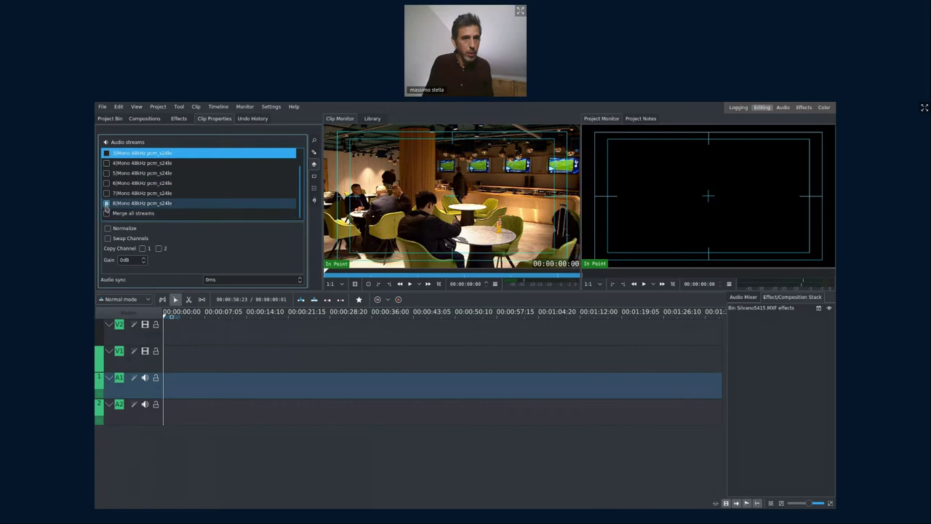
pyautogui.click(107, 203)
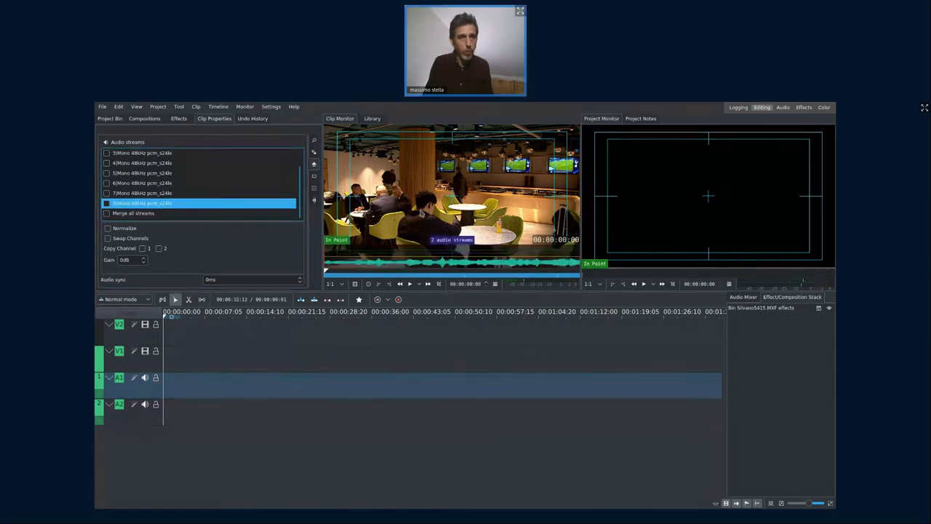
# Disable the clip's audio stream 1 and re-enable stream 3, keeping stream 2 active.
pyautogui.scroll(1, 107, 189)
pyautogui.click(107, 152)
pyautogui.click(106, 172)
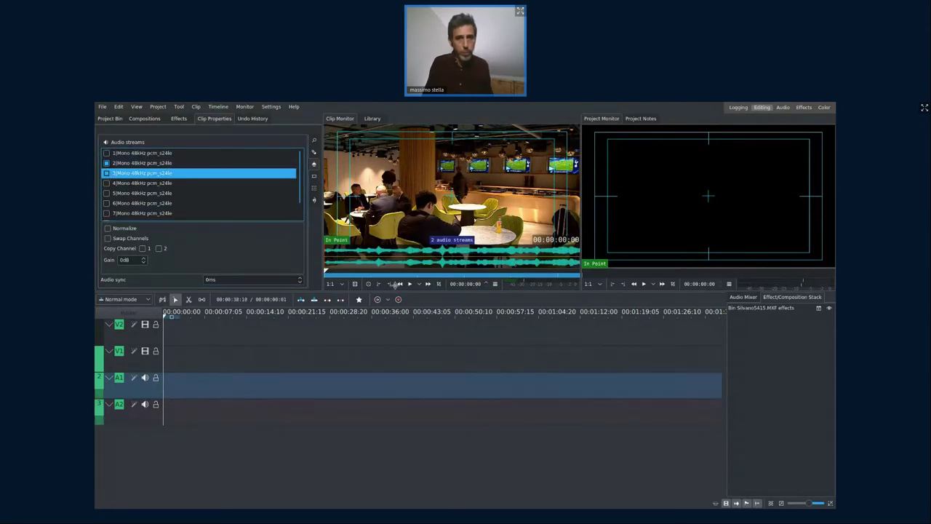
# Place Silvano5415.MXF at the timeline start on V1, A1 and A2, then remove stream 2's target from A1 and move the playhead past the clip.
pyautogui.moveTo(395, 285); pyautogui.dragTo(170, 343)
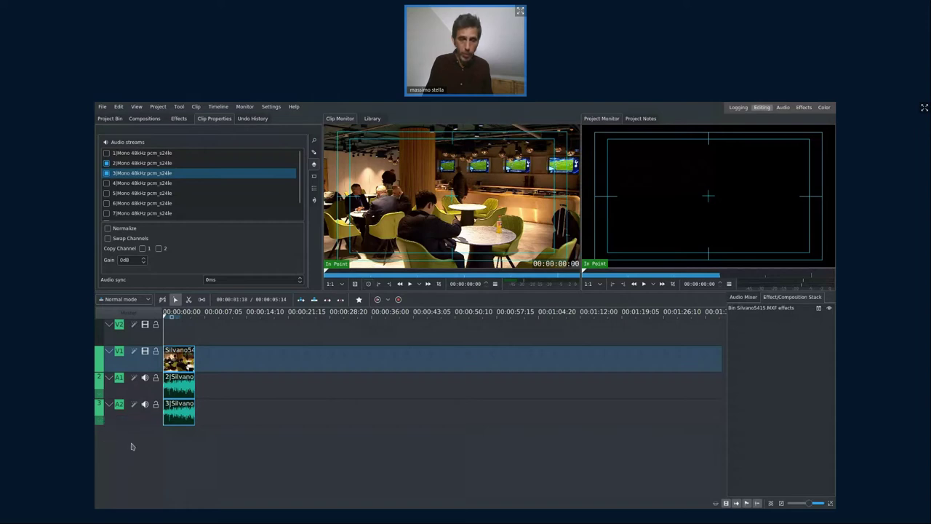
pyautogui.moveTo(381, 251)
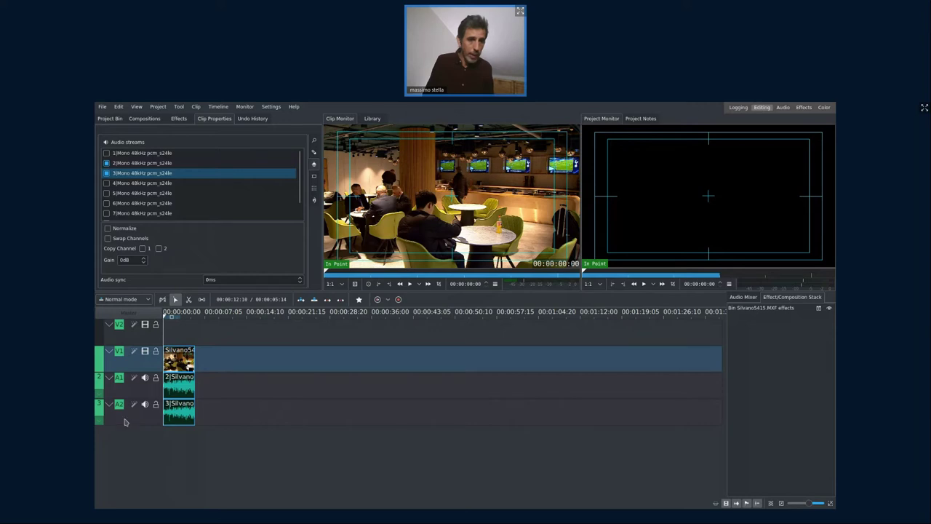
pyautogui.click(99, 380)
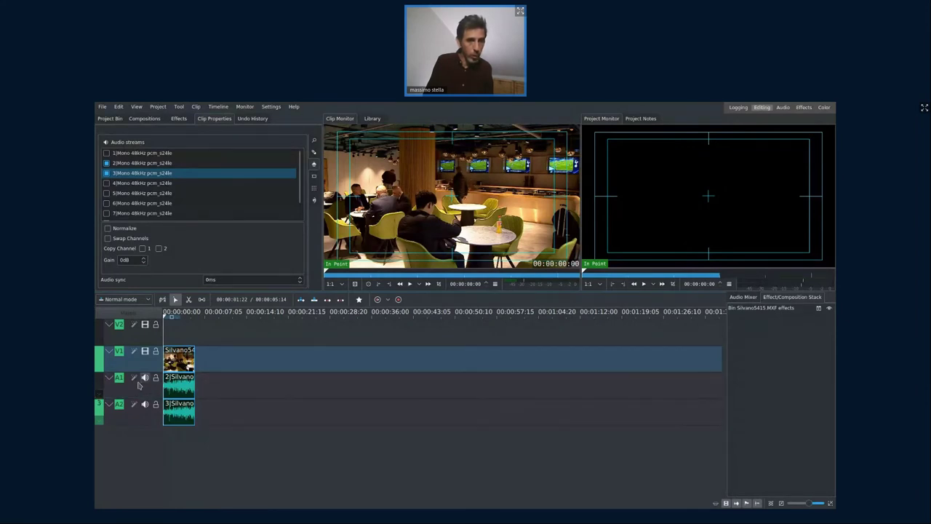
pyautogui.click(197, 398)
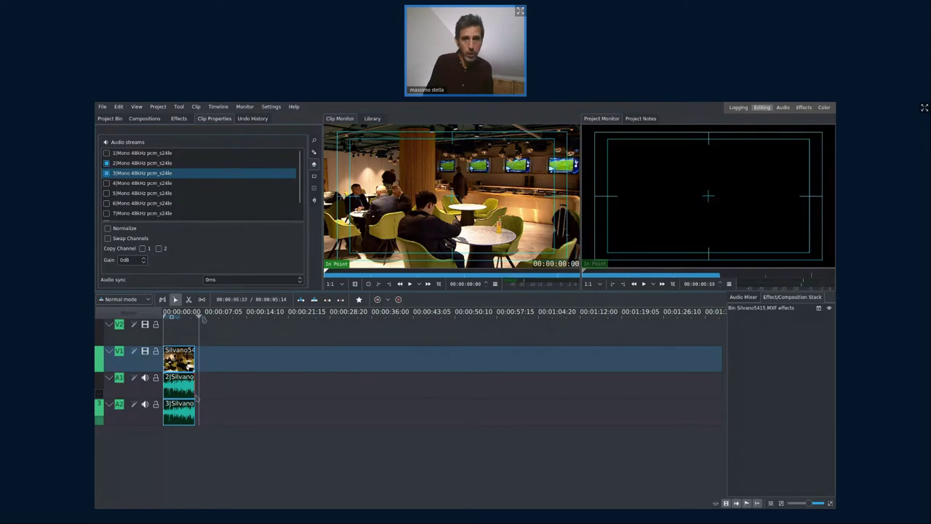
# Place Silvano5415.MXF again at the playhead on V1 and A2, then return the playhead to the timeline start.
pyautogui.click(315, 299)
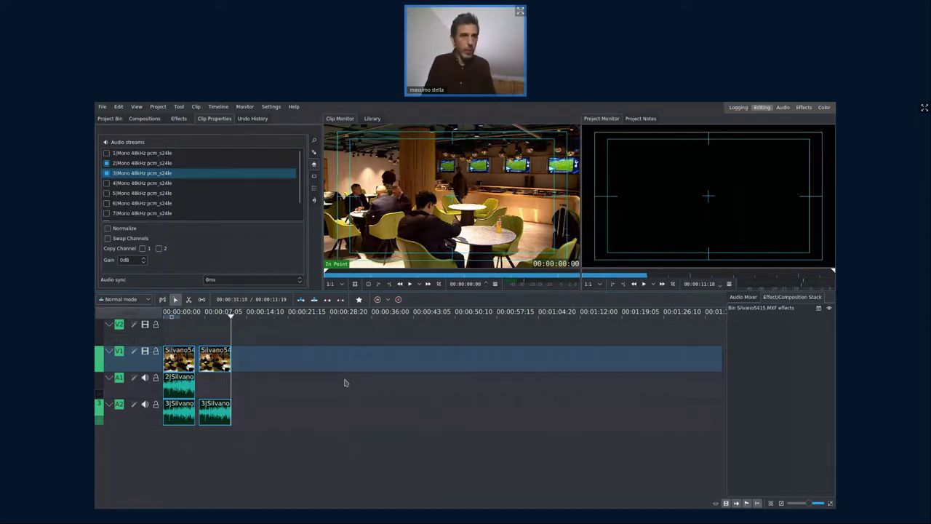
pyautogui.click(115, 119)
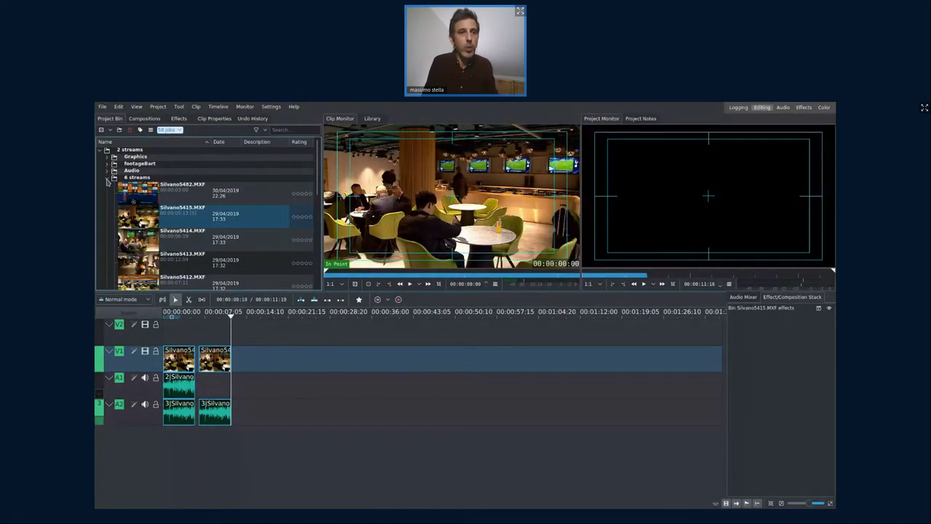
pyautogui.click(107, 180)
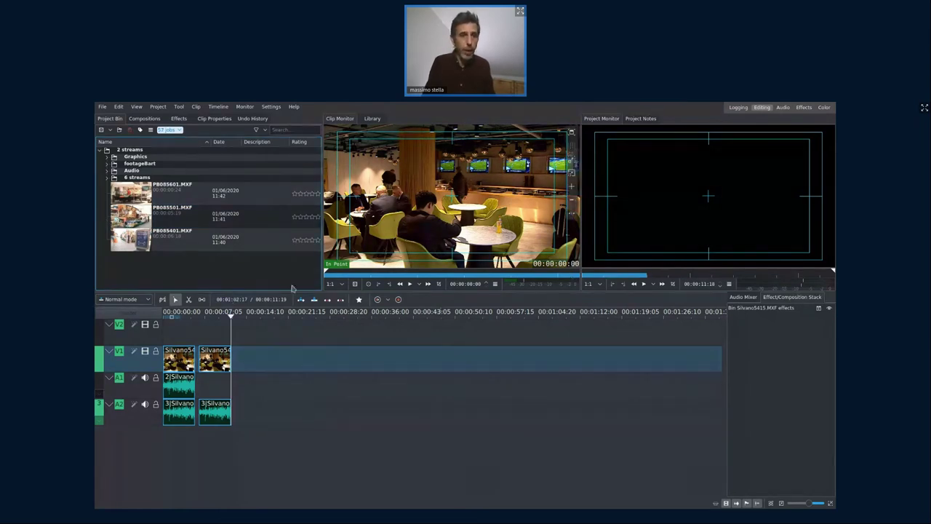
pyautogui.moveTo(222, 317); pyautogui.dragTo(163, 317)
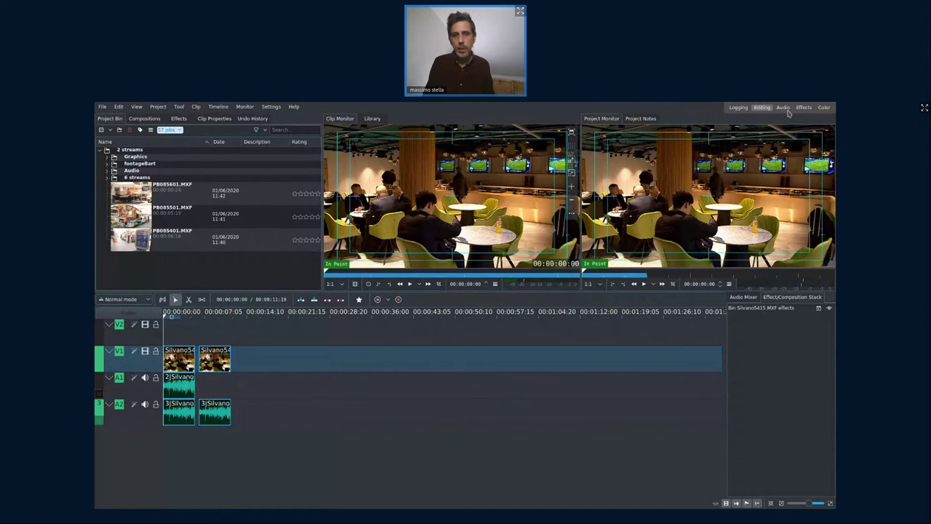
# Switch to the Audio workspace, extend the timeline to seven audio tracks and show the effect stack of track A7.
pyautogui.click(783, 107)
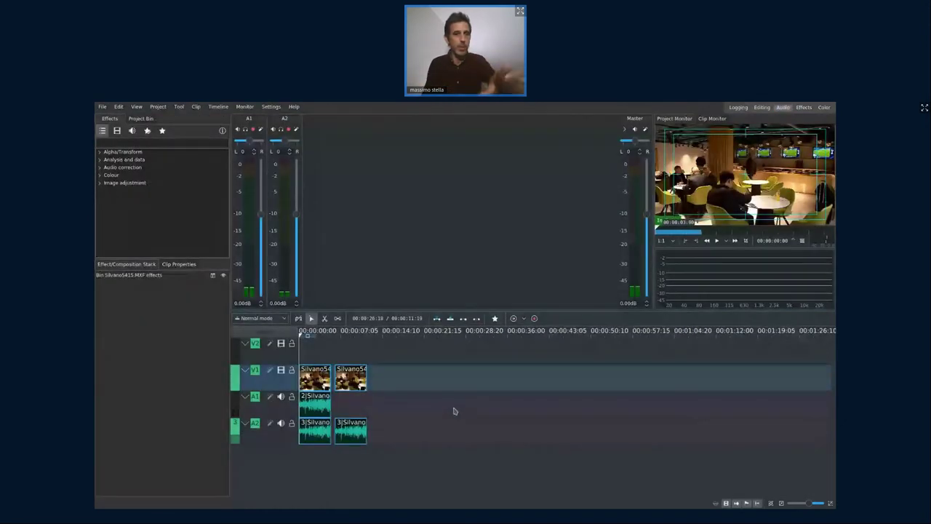
pyautogui.click(275, 433)
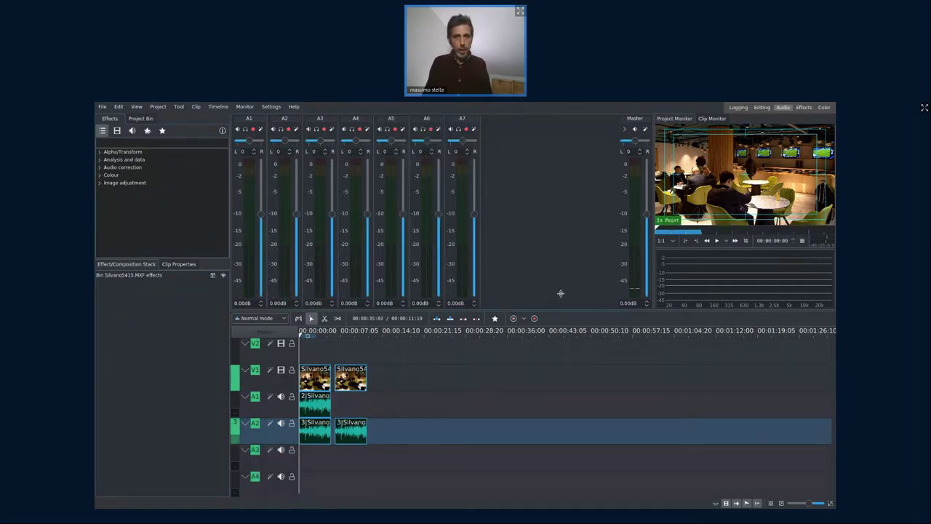
pyautogui.click(474, 128)
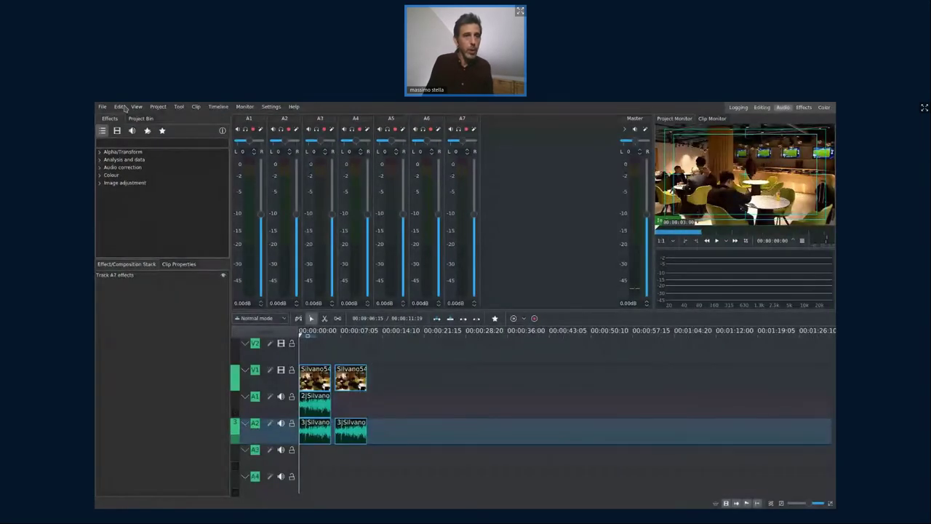
# Apply the Volume (keyframable) audio correction effect to the first Silvano5415.MXF clip on track A1.
pyautogui.click(132, 133)
pyautogui.click(100, 152)
pyautogui.click(159, 216)
pyautogui.click(121, 237)
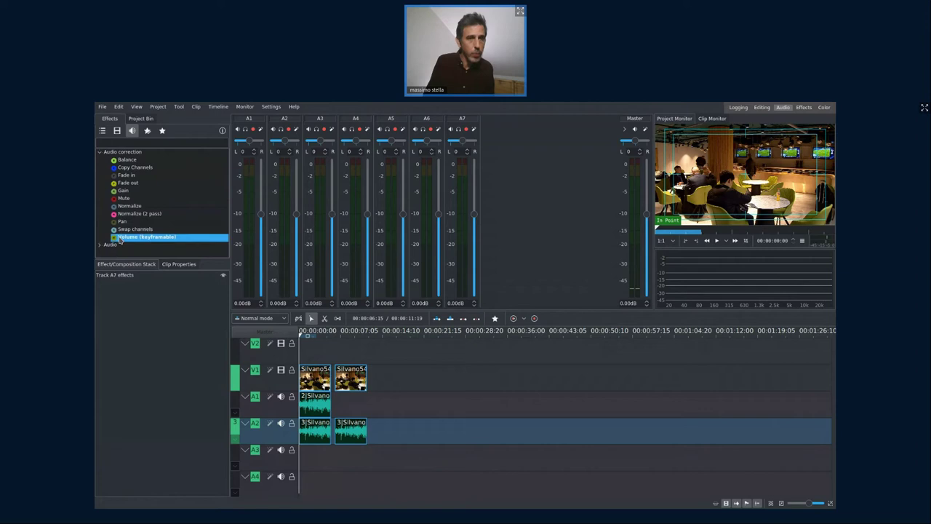
pyautogui.moveTo(114, 242); pyautogui.dragTo(319, 403)
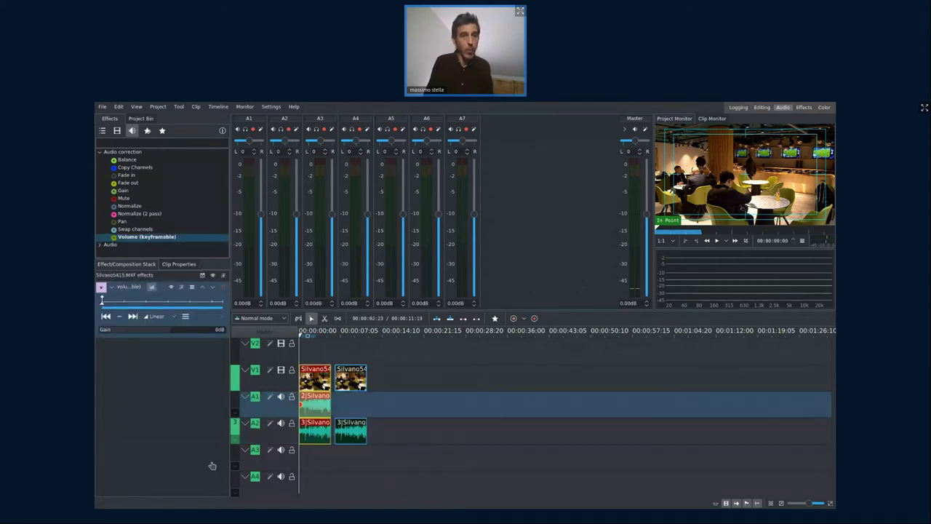
# Add the Volume (keyframable) effect to the whole A1 track and play the timeline through the first Silvano clip.
pyautogui.click(115, 239)
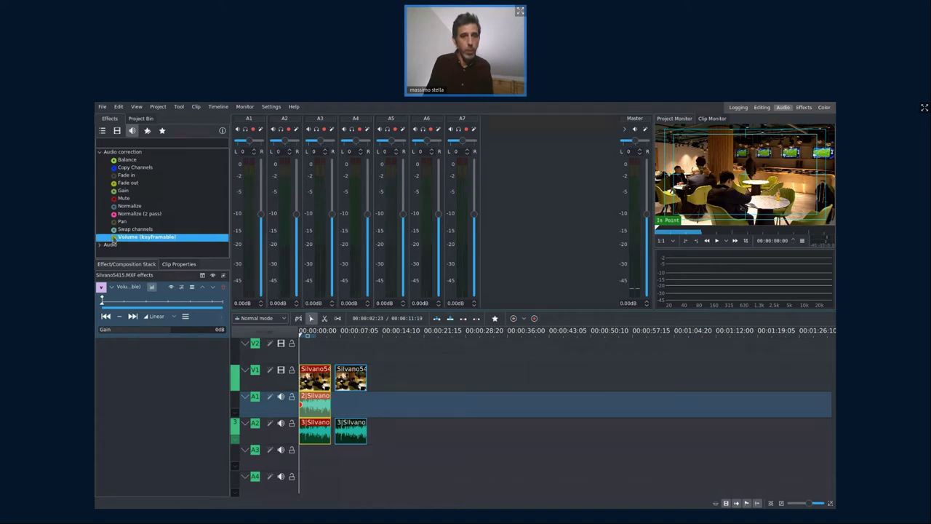
pyautogui.moveTo(117, 238); pyautogui.dragTo(134, 358)
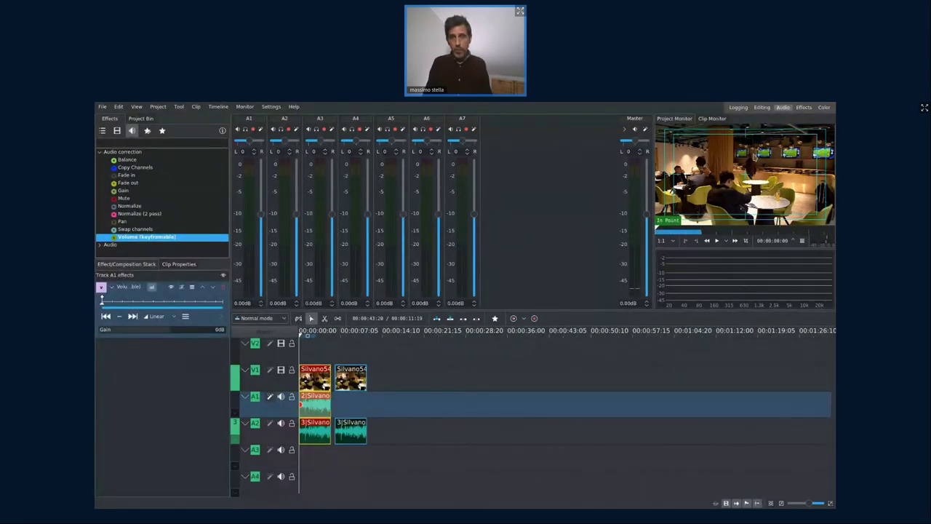
pyautogui.press('space')
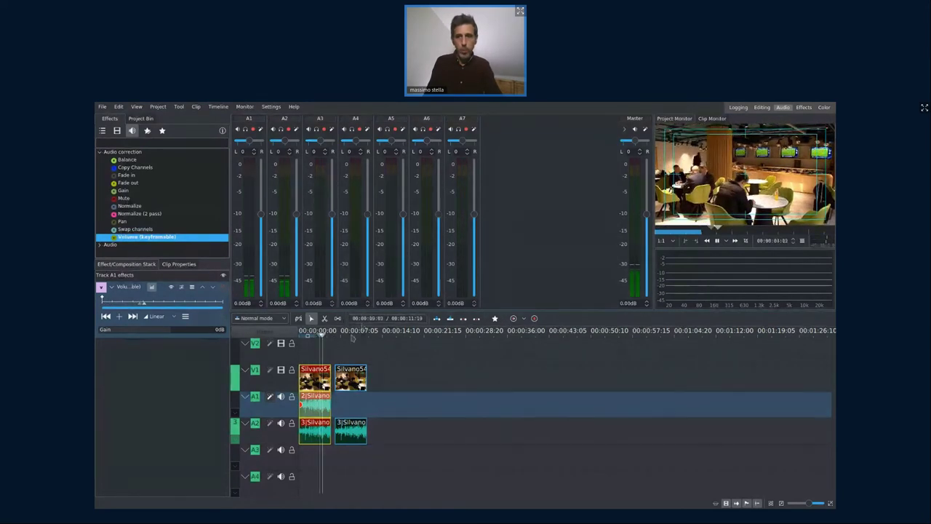
pyautogui.press('space')
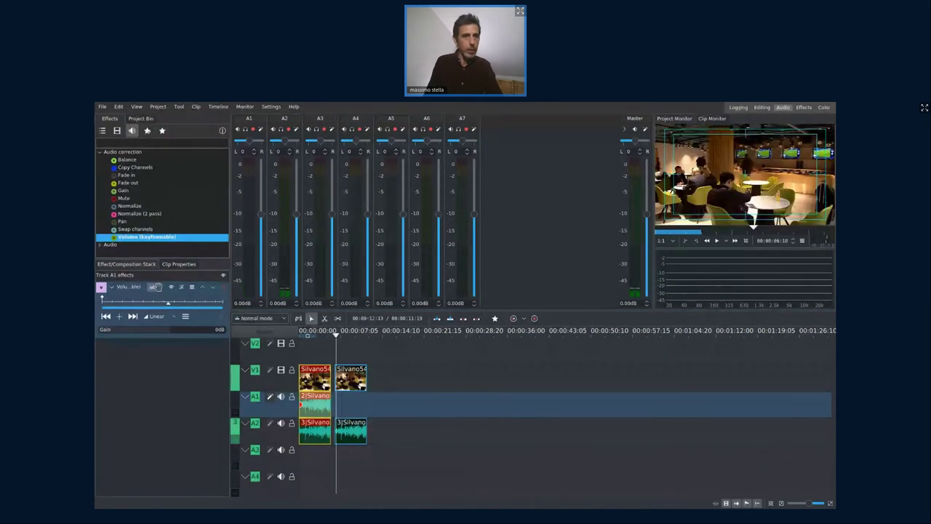
# Place Piece_to_camera.mp4 from the footageBart folder on V1 and A1, after the two Silvano clips.
pyautogui.click(142, 118)
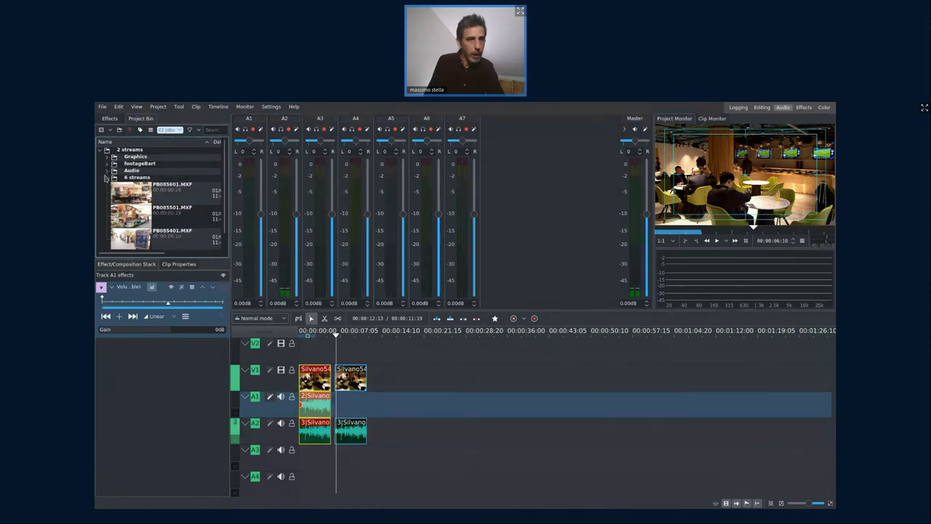
pyautogui.click(108, 165)
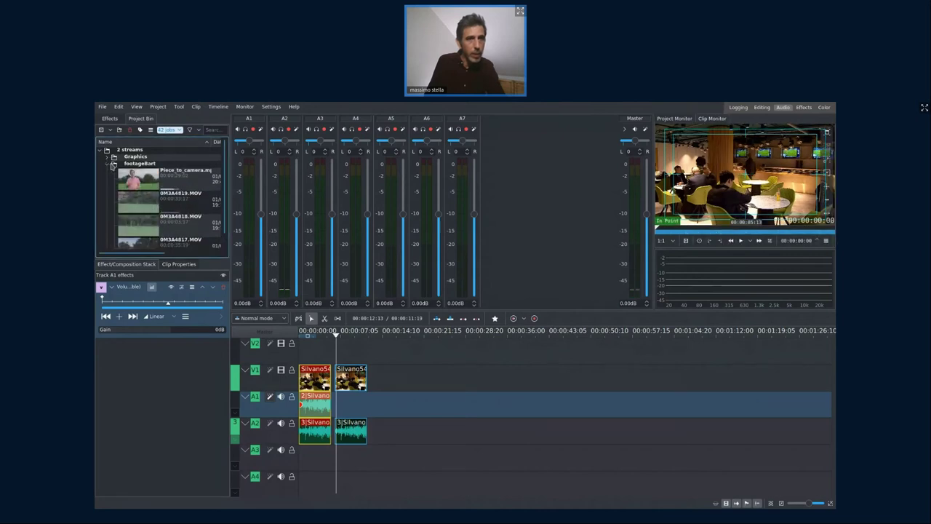
pyautogui.moveTo(167, 178); pyautogui.dragTo(439, 370)
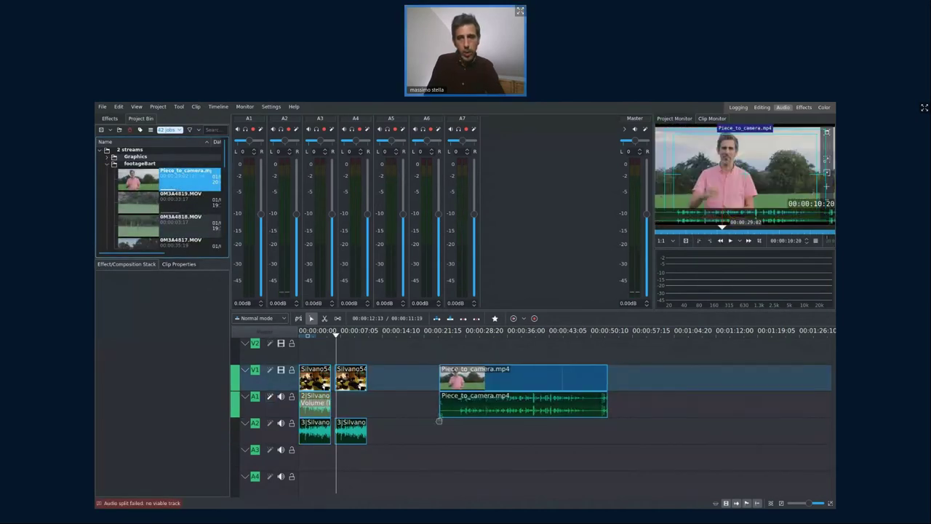
# Play Piece_to_camera.mp4 to check its level in the mixer, and disable the effects of track A1.
pyautogui.click(468, 336)
pyautogui.press('space')
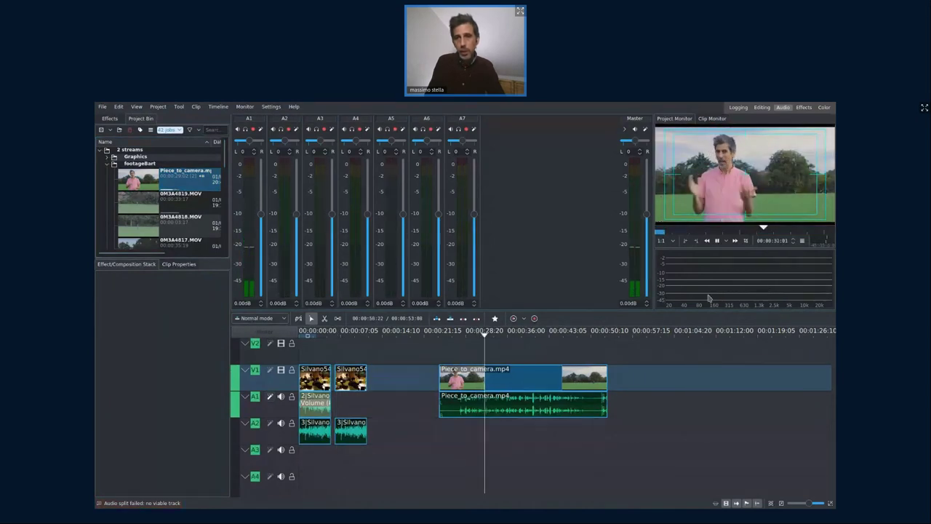
pyautogui.click(563, 336)
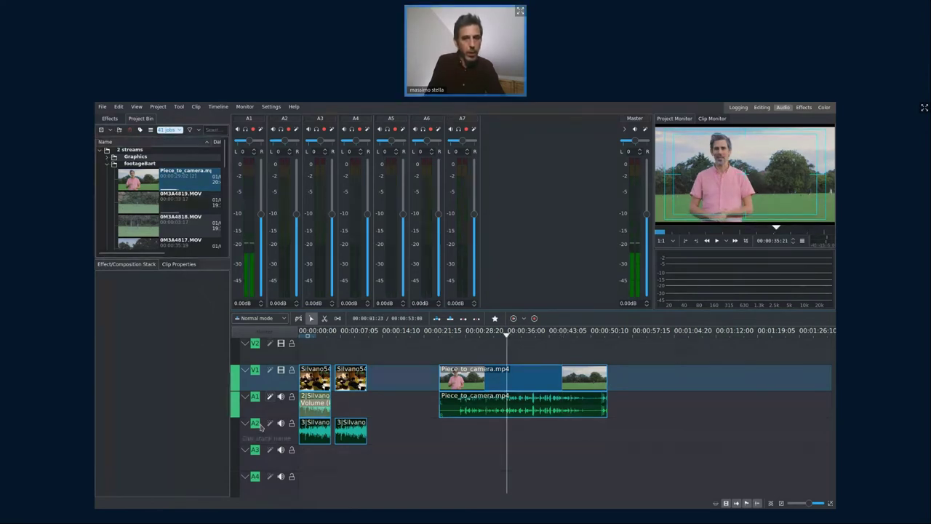
pyautogui.click(271, 400)
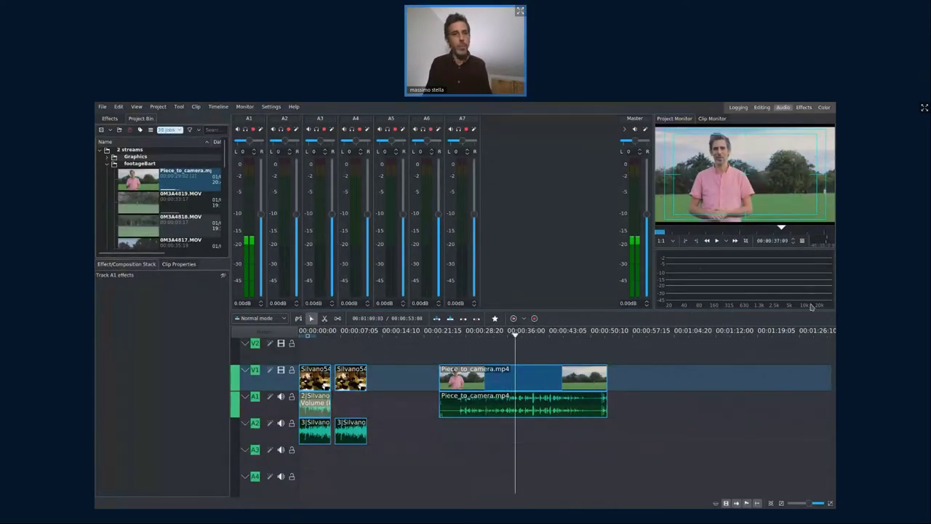
# Place the Ketsa Mission Ready mp3 from the Audio folder on A2 after Piece_to_camera.mp4 and play part of it.
pyautogui.click(109, 118)
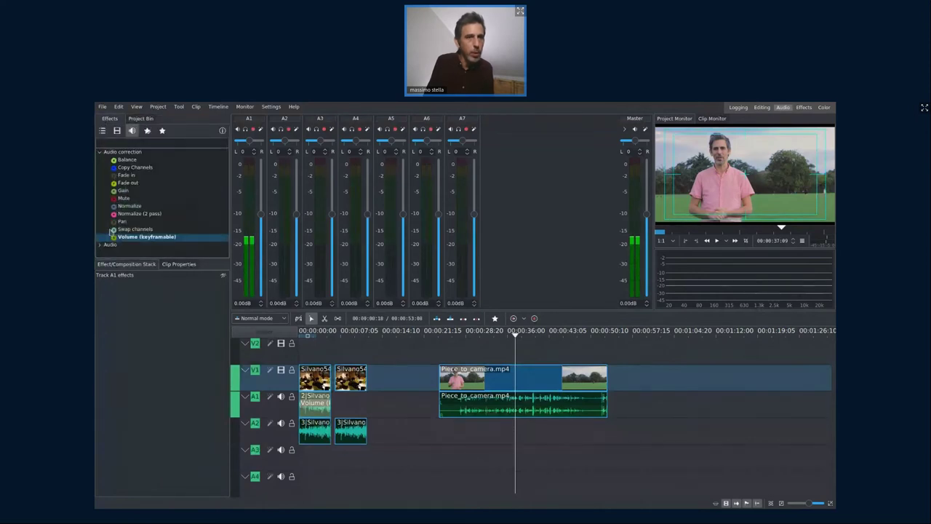
pyautogui.click(140, 118)
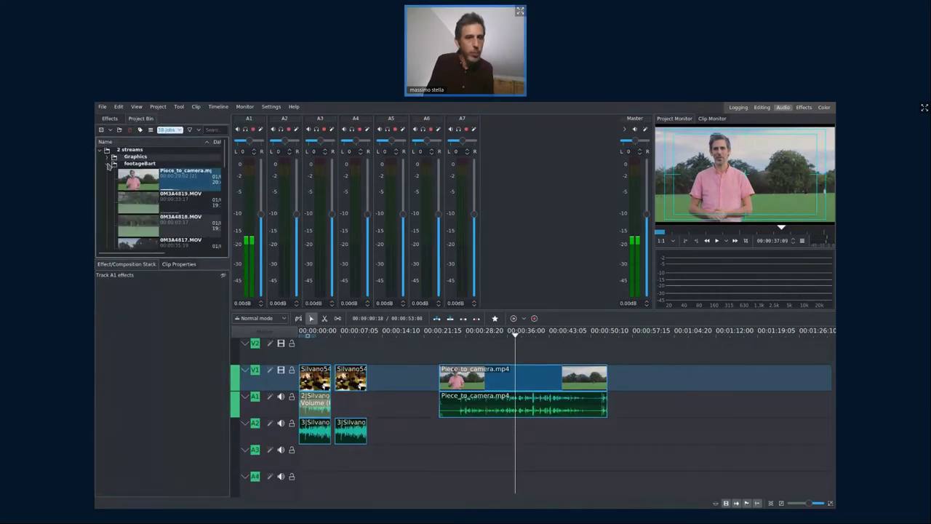
pyautogui.click(109, 165)
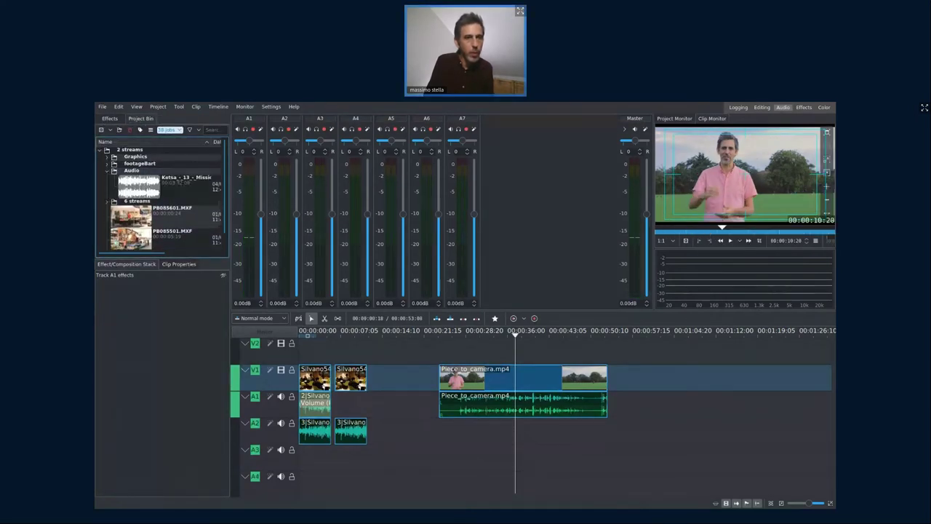
pyautogui.moveTo(138, 186); pyautogui.dragTo(677, 431)
pyautogui.click(676, 333)
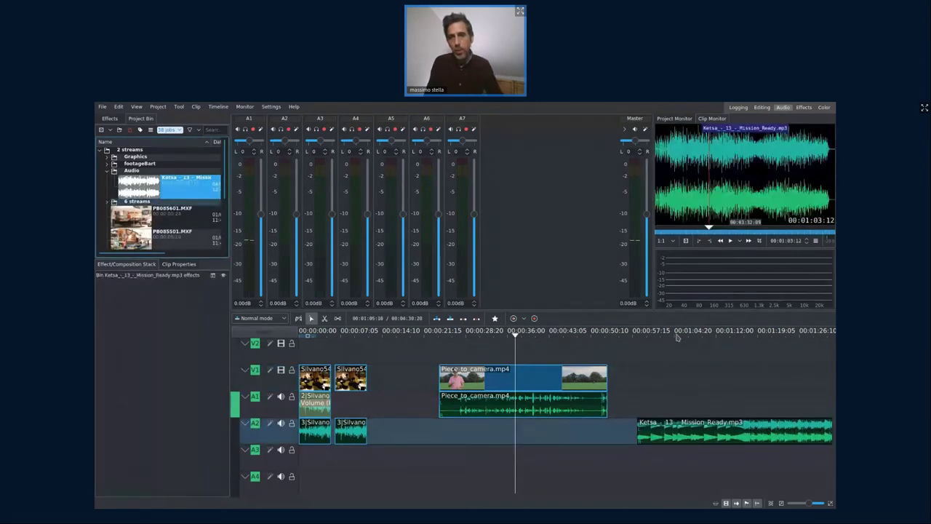
pyautogui.press('space')
pyautogui.press('space')
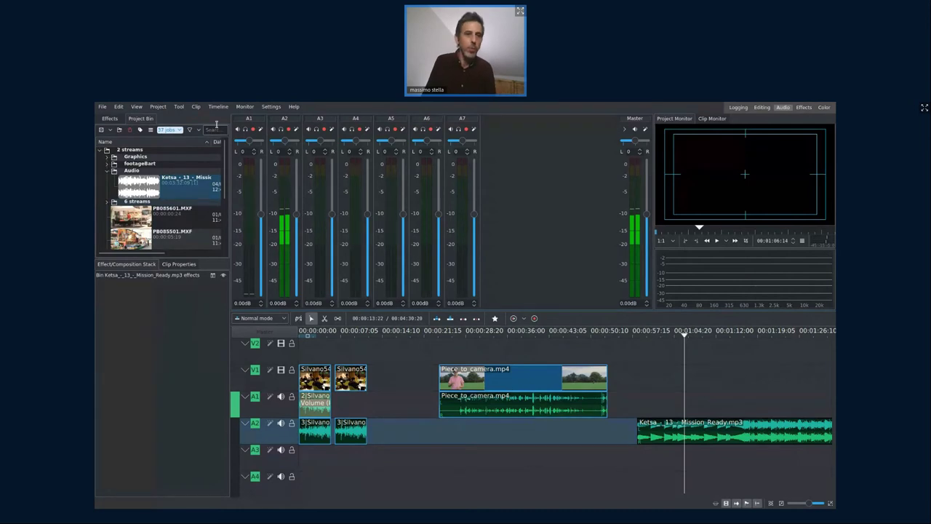
# Switch to the Effects workspace and move the playhead onto the second Silvano5415.MXF clip.
pyautogui.click(109, 118)
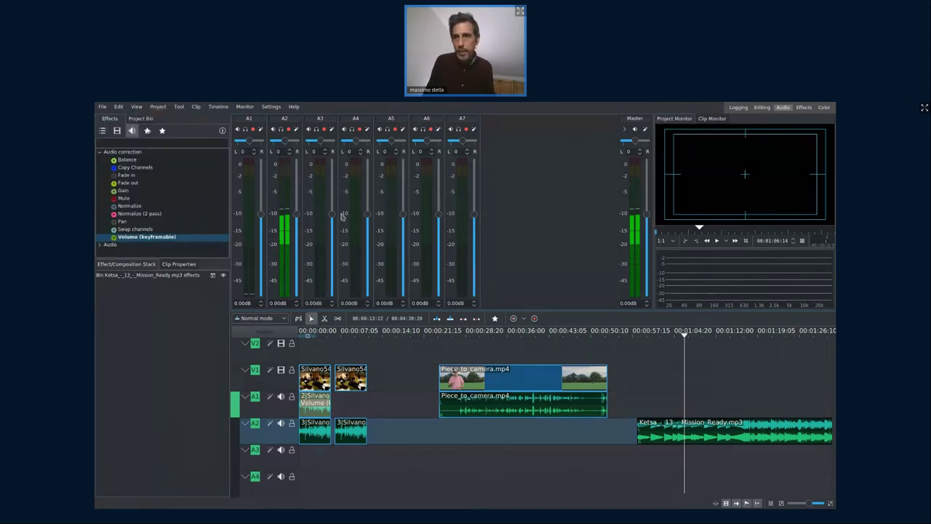
pyautogui.click(805, 107)
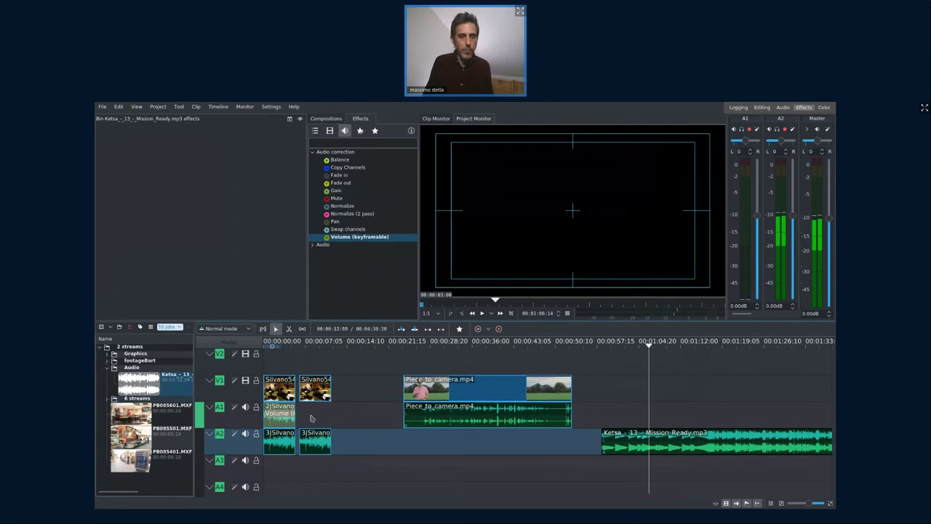
pyautogui.click(431, 348)
pyautogui.click(329, 348)
pyautogui.click(312, 348)
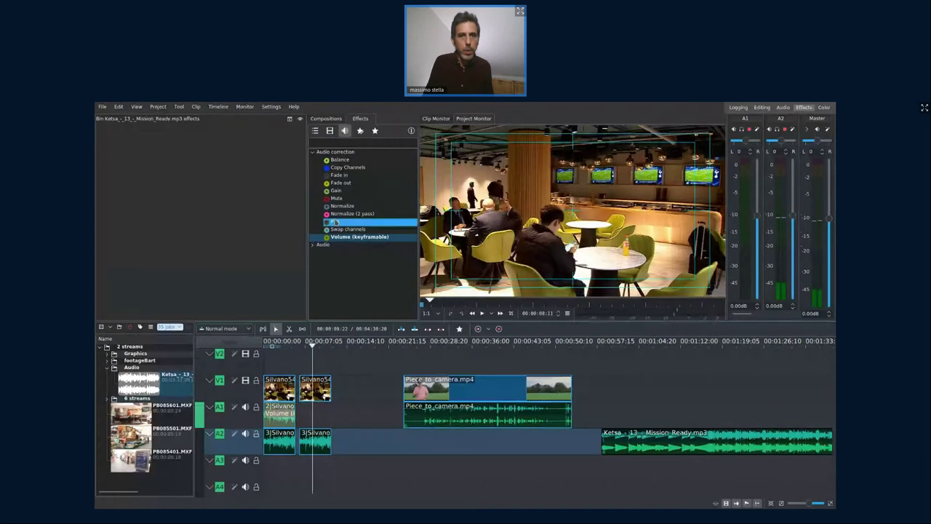
# Apply the Transform video effect to the second Silvano5415.MXF clip on V1 and select that clip.
pyautogui.click(334, 129)
pyautogui.click(313, 152)
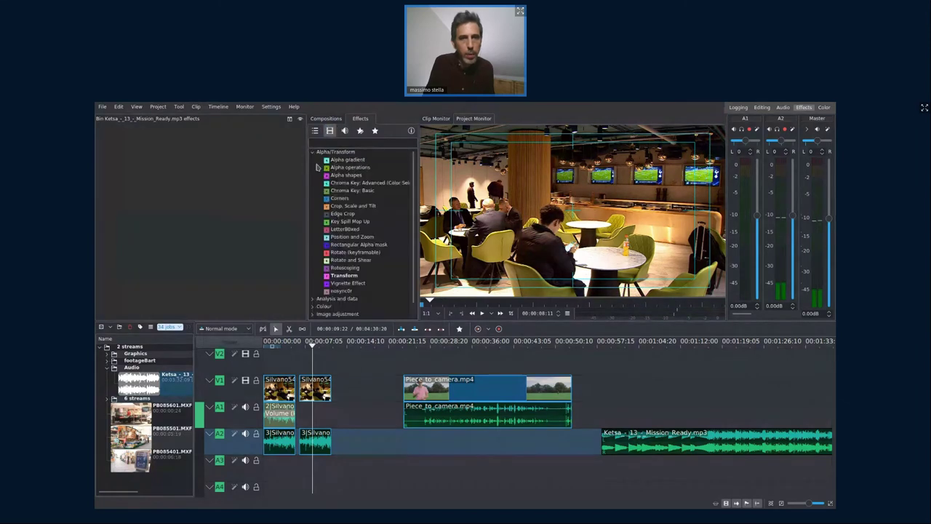
pyautogui.moveTo(345, 276); pyautogui.dragTo(316, 389)
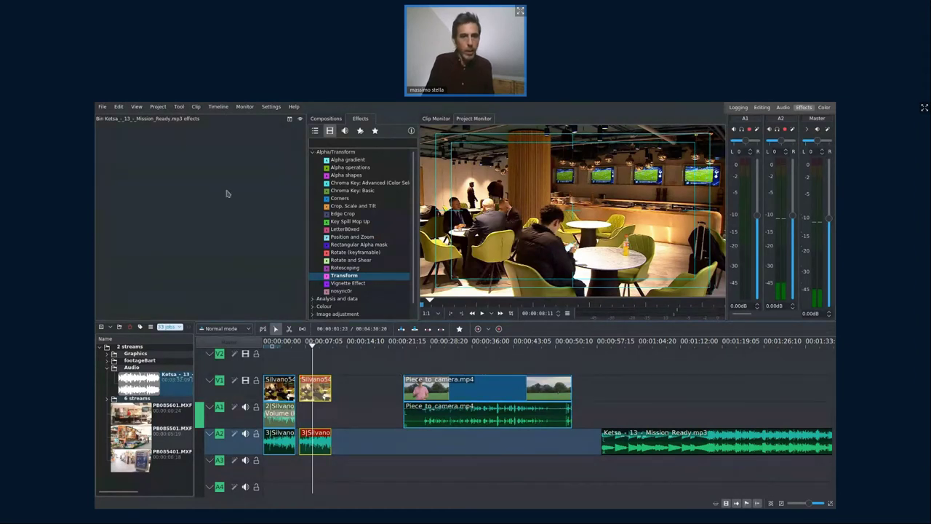
pyautogui.click(319, 390)
pyautogui.click(320, 391)
# Add a Transform keyframe at 00:00:04:01 with rotation 360, and play the clip to preview the spin.
pyautogui.moveTo(184, 149); pyautogui.dragTo(248, 150)
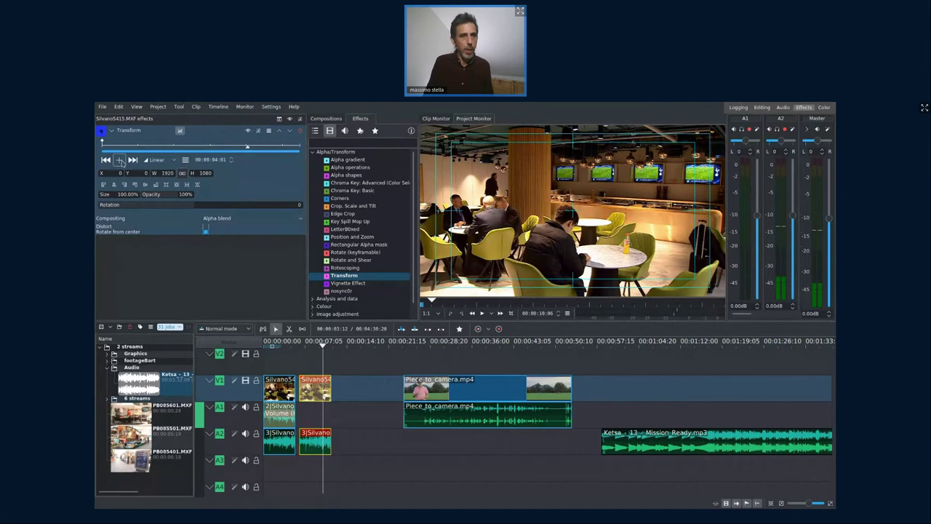
pyautogui.moveTo(113, 207); pyautogui.dragTo(318, 227)
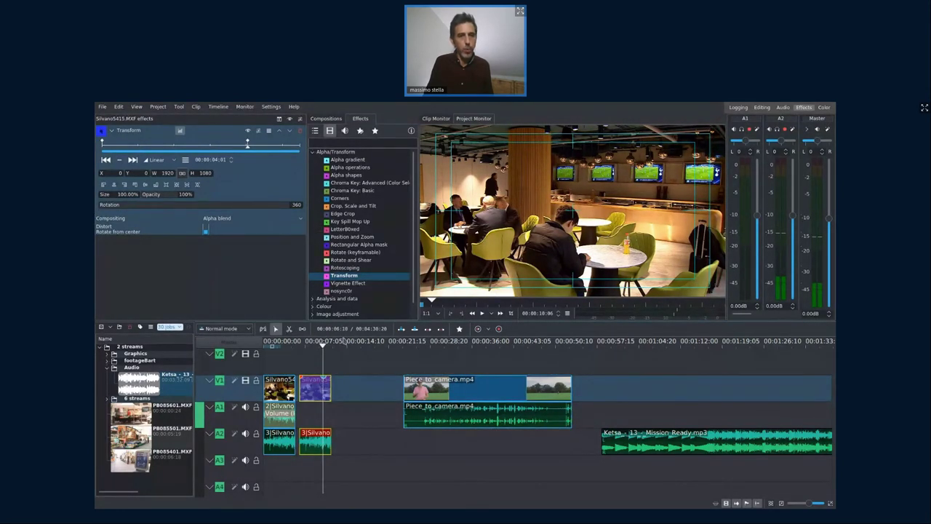
pyautogui.moveTo(324, 345); pyautogui.dragTo(297, 360)
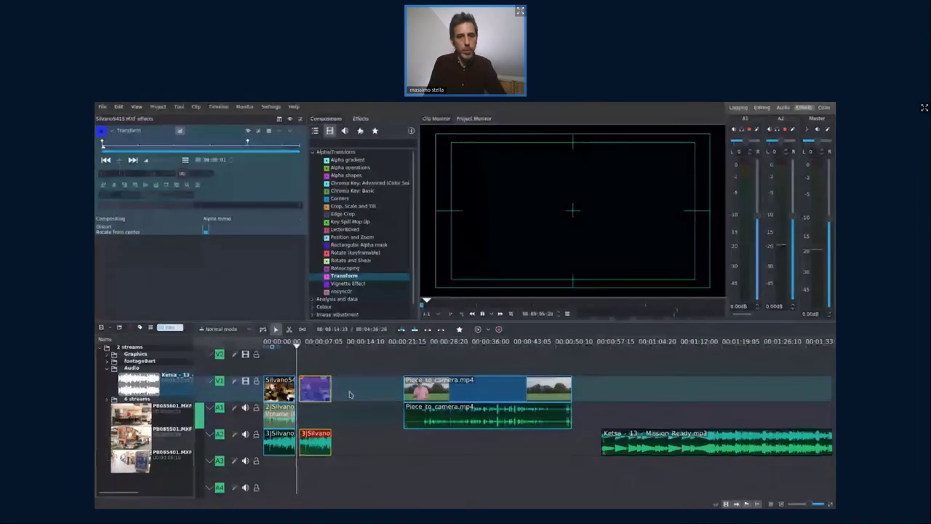
pyautogui.press('space')
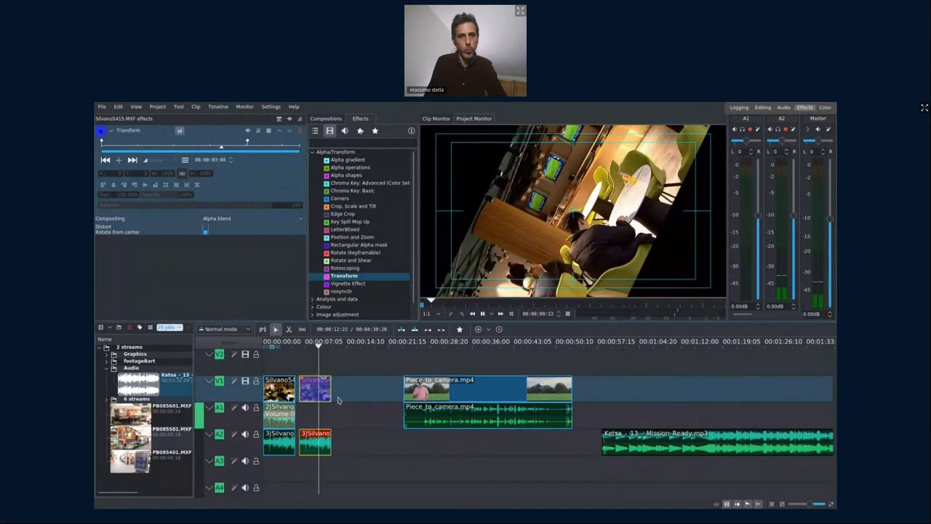
pyautogui.press('space')
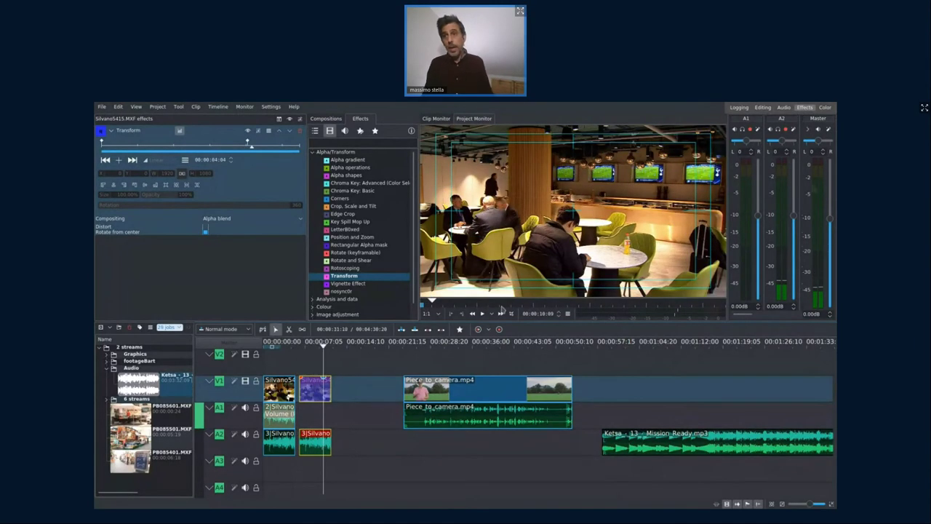
# Switch to the Color workspace.
pyautogui.click(825, 107)
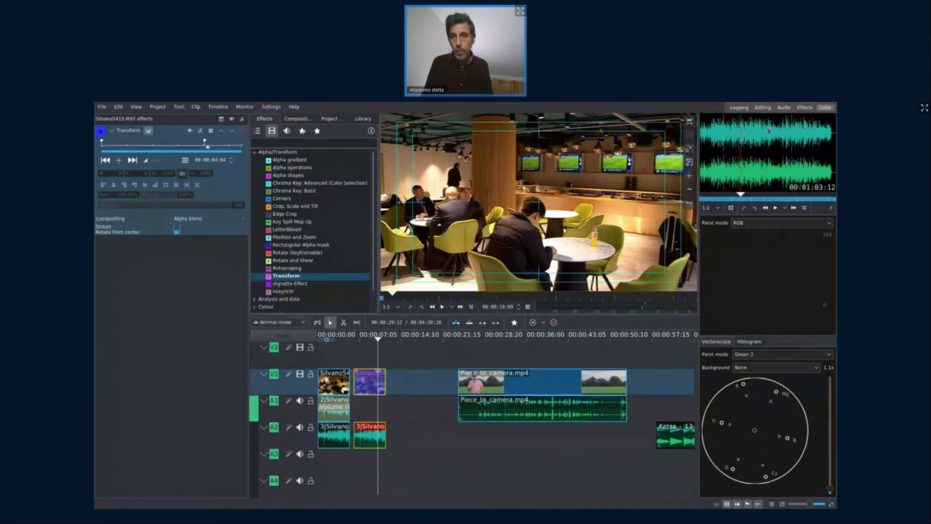
# Place PB085601.MXF from the project bin on V1 just after Piece_to_camera.mp4, and select the placed clip together with its audio parts.
pyautogui.click(330, 119)
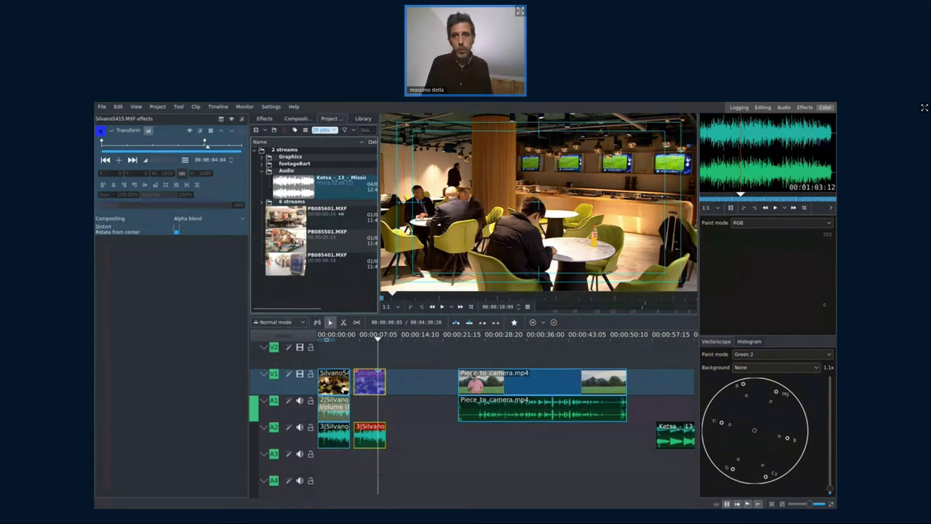
pyautogui.click(328, 212)
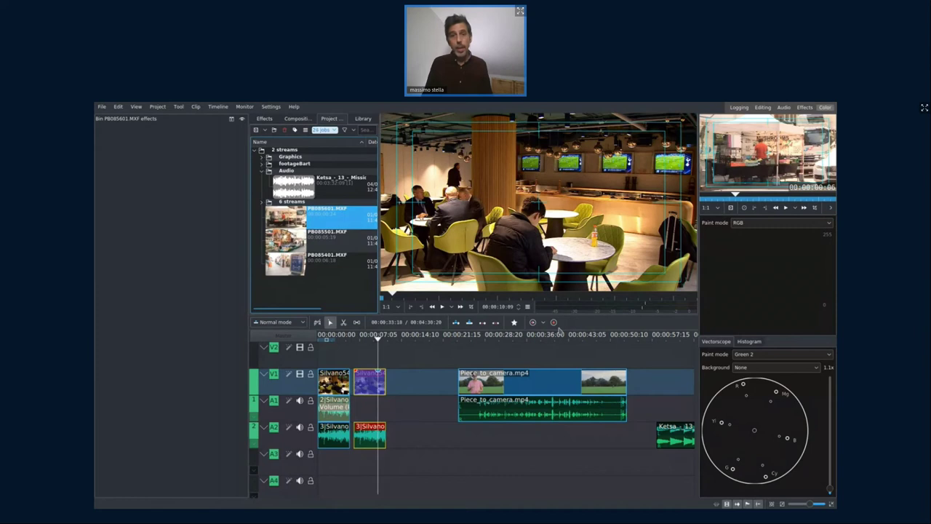
pyautogui.moveTo(286, 221); pyautogui.dragTo(630, 376)
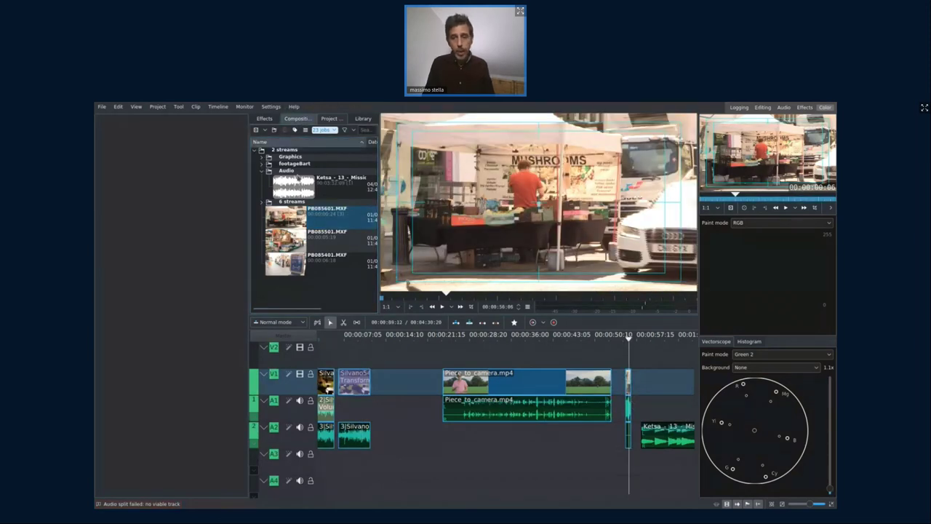
pyautogui.moveTo(618, 356); pyautogui.dragTo(636, 479)
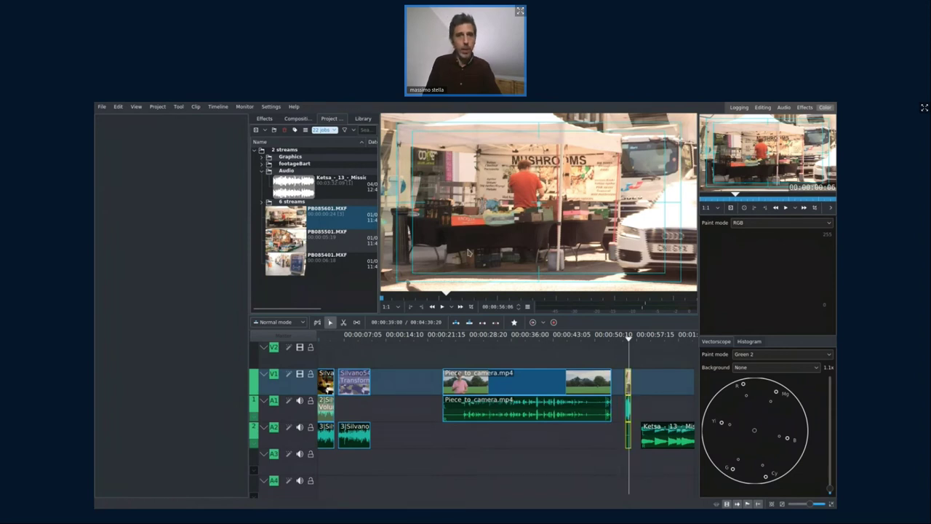
# Add test.mlt from the library to the project bin and select it there.
pyautogui.click(361, 118)
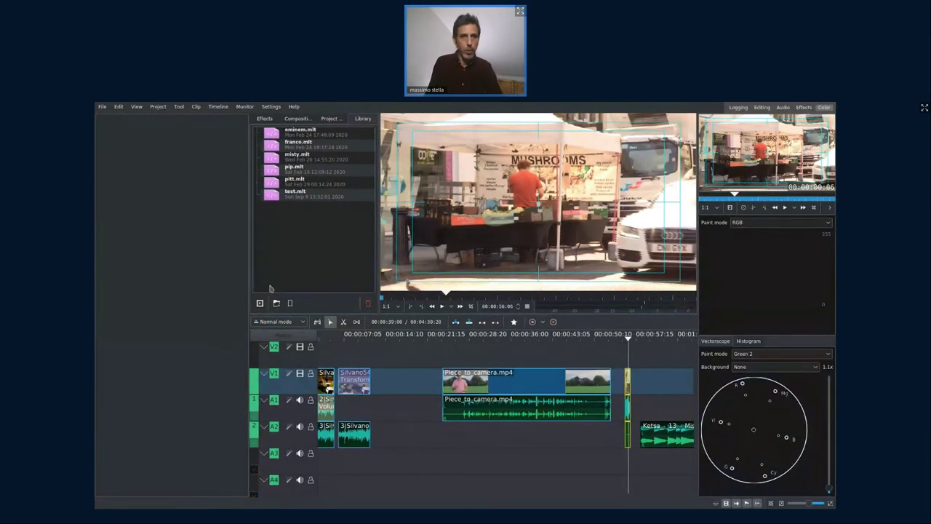
pyautogui.click(291, 195)
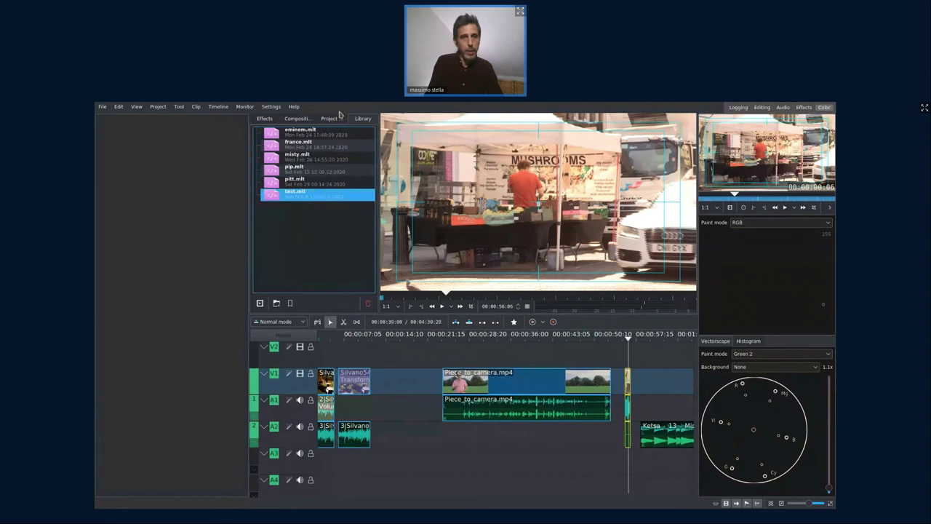
pyautogui.click(336, 121)
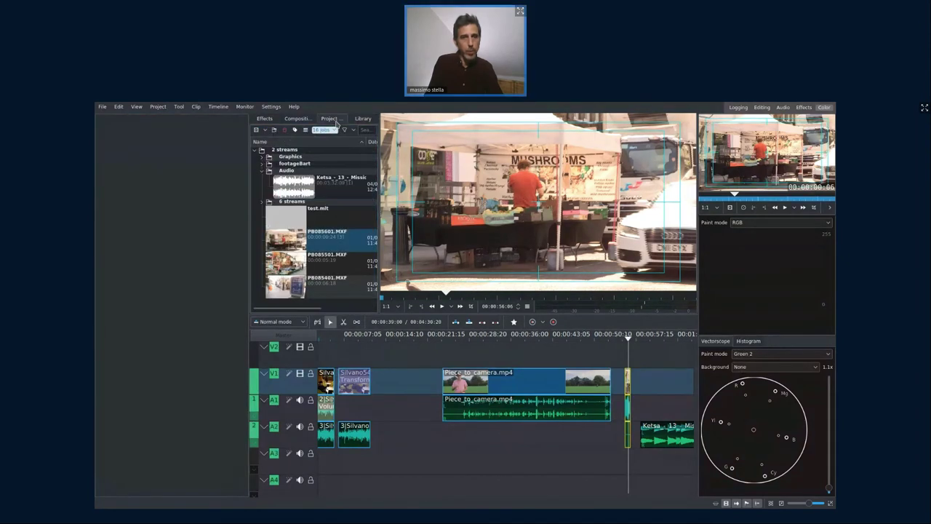
pyautogui.click(291, 219)
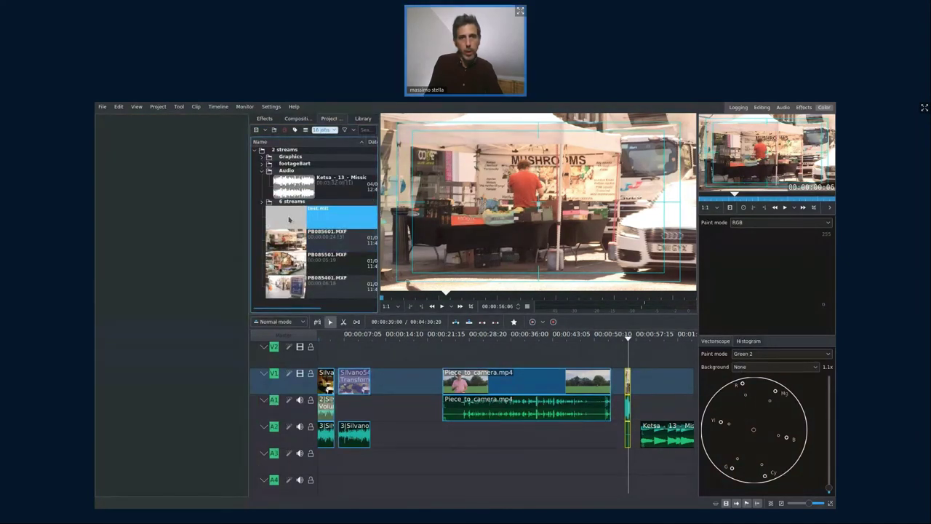